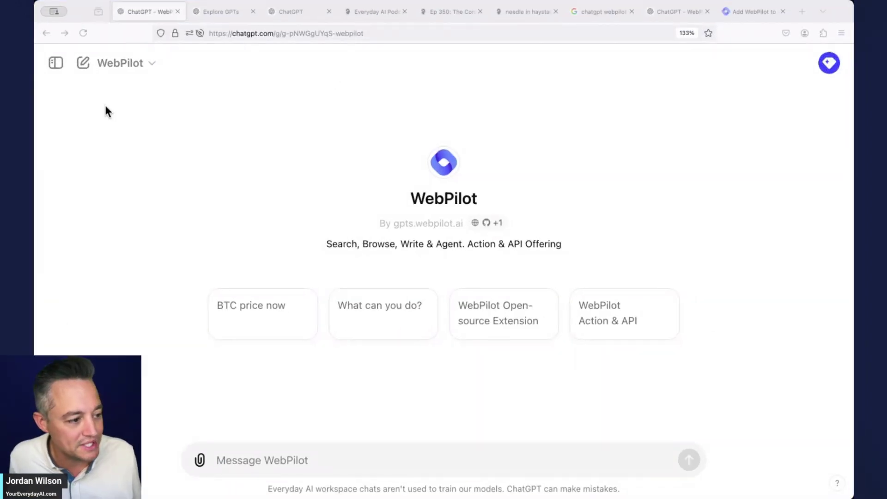
Look through the open GPT store, the Everyday AI home page and its Ep 350 page on giving ChatGPT internet access
{"action": "left_click", "coordinate": [204, 12]}
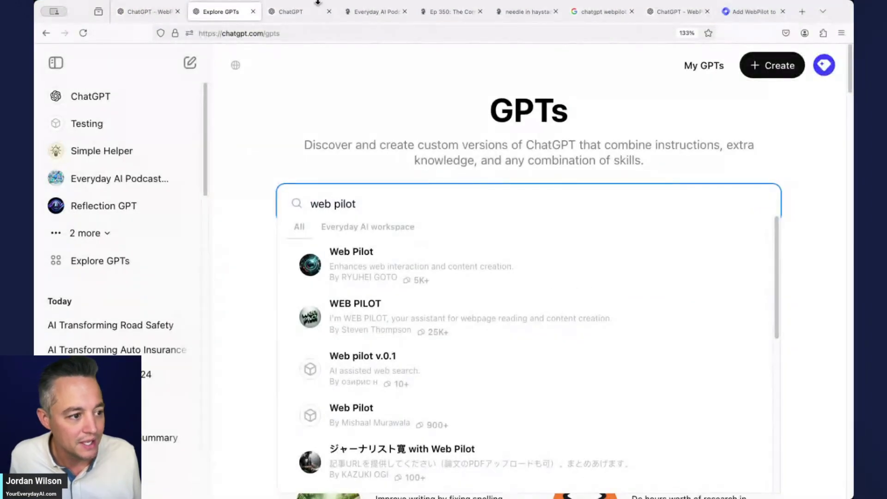
{"action": "left_click", "coordinate": [378, 13]}
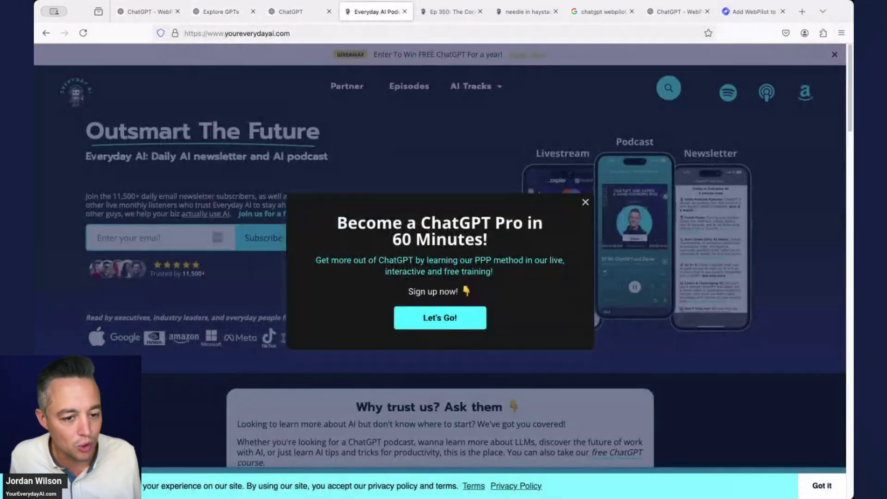
{"action": "left_click", "coordinate": [585, 202]}
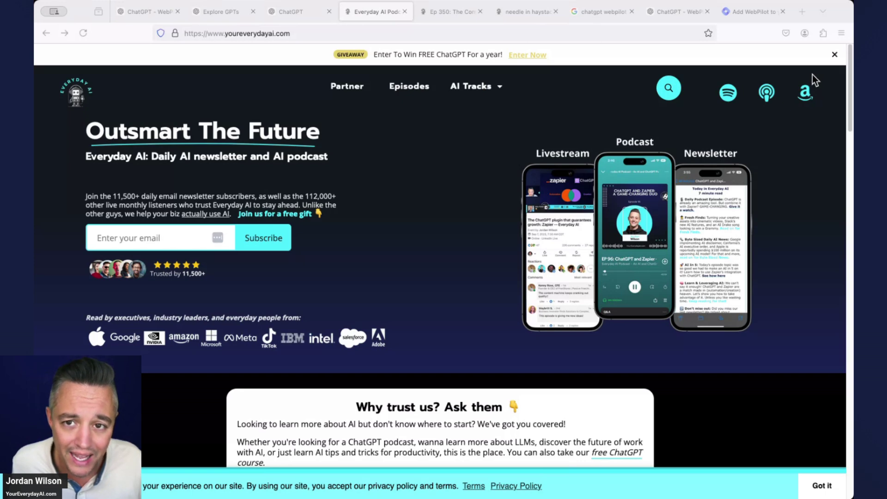
{"action": "left_click", "coordinate": [441, 12]}
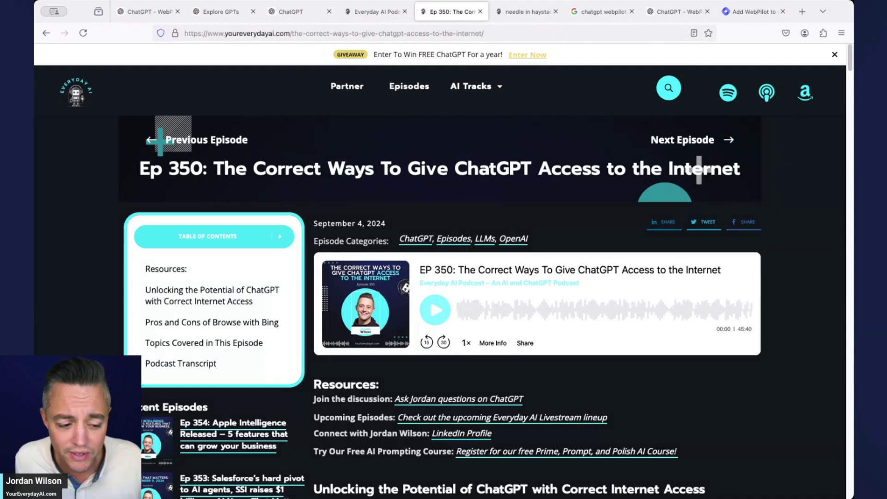
{"action": "scroll", "coordinate": [566, 337], "scroll_direction": "down", "scroll_amount": 10}
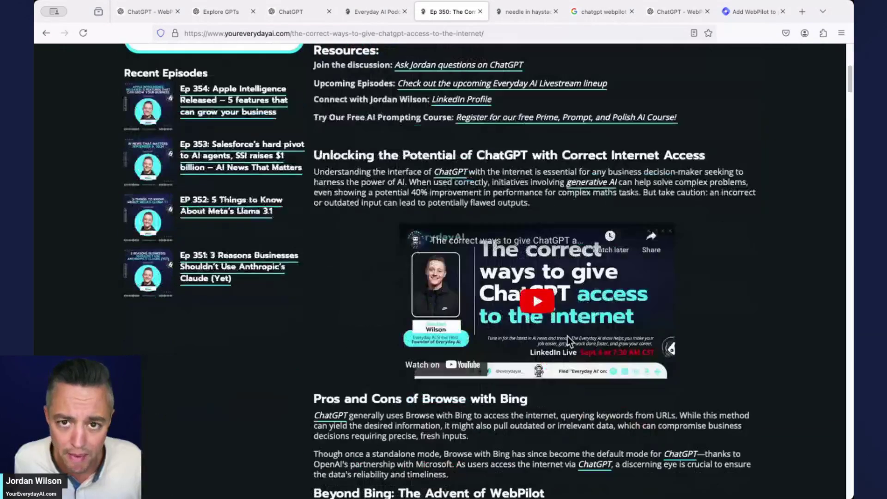
{"action": "scroll", "coordinate": [686, 206], "scroll_direction": "up", "scroll_amount": 10}
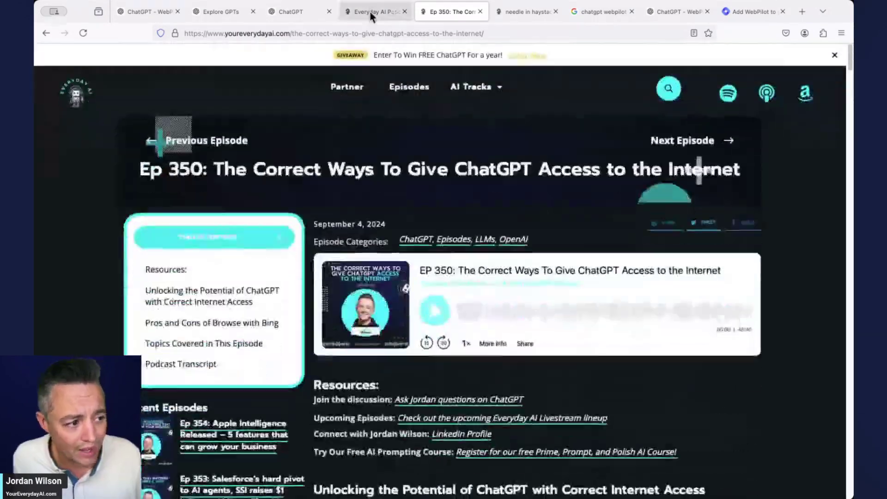
Ask the WebPilot GPT "what can webpilot do" and enlarge the page to 150%
{"action": "left_click", "coordinate": [147, 14]}
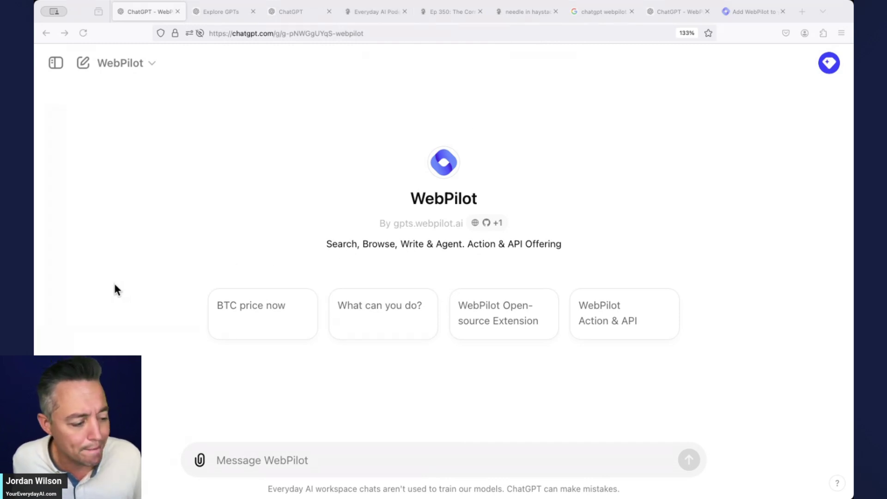
{"action": "left_click", "coordinate": [349, 461]}
{"action": "type", "text": "w"}
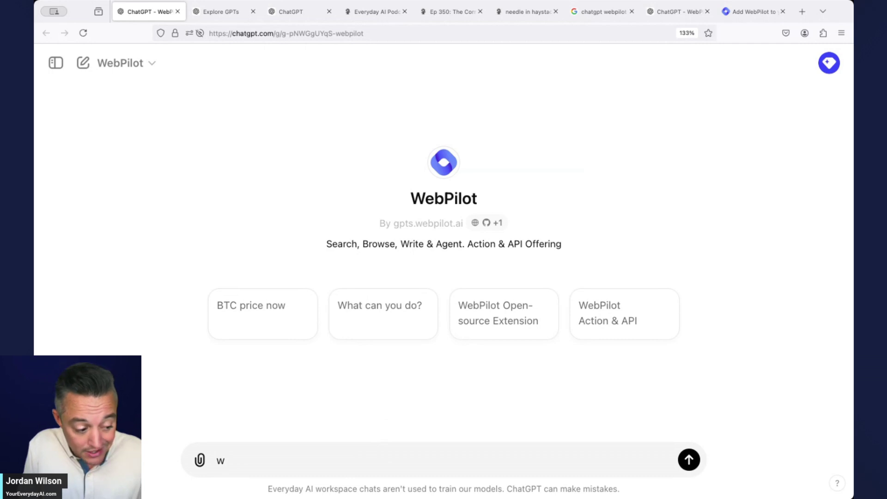
{"action": "type", "text": "hat can webpilot"}
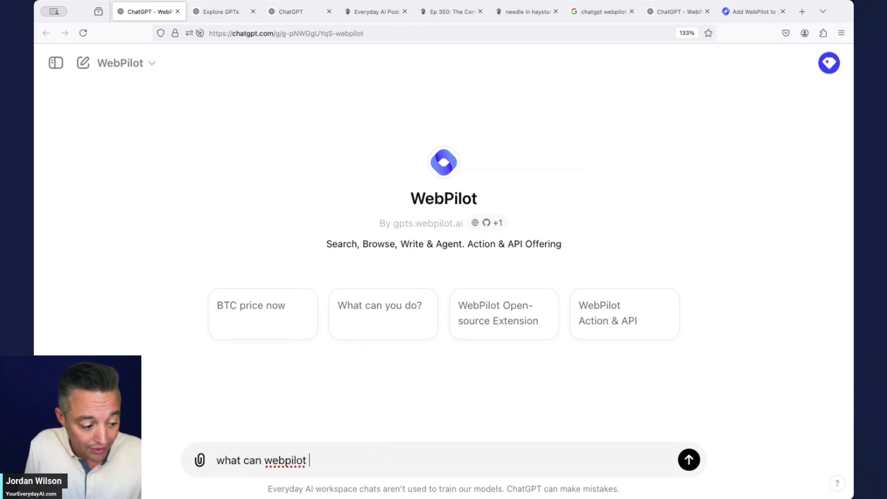
{"action": "key", "text": "Return"}
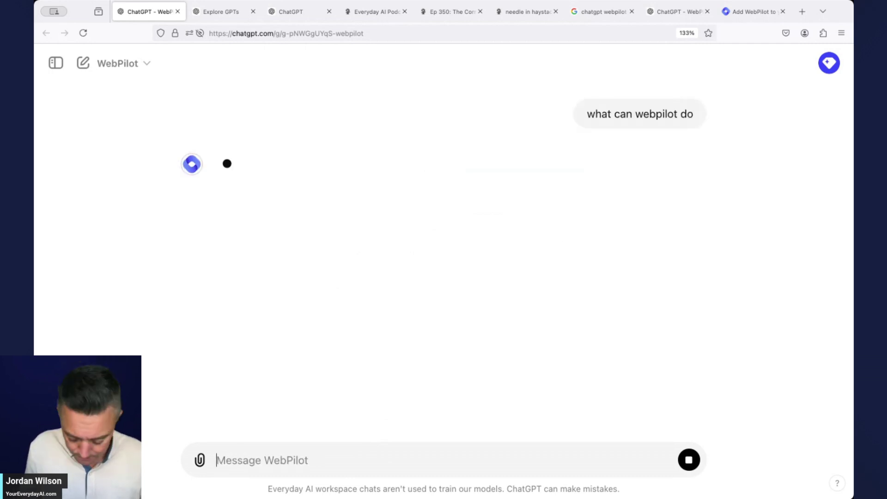
{"action": "key", "text": "super+equal"}
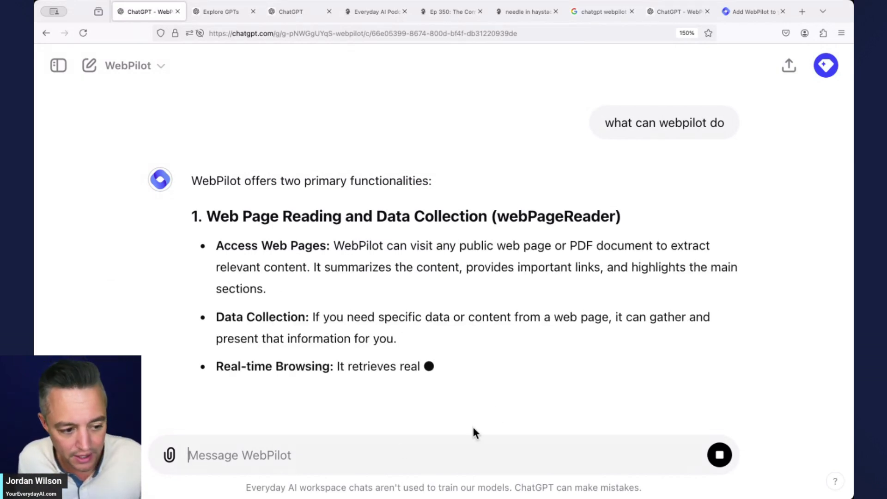
{"action": "scroll", "coordinate": [502, 401], "scroll_direction": "down", "scroll_amount": 3}
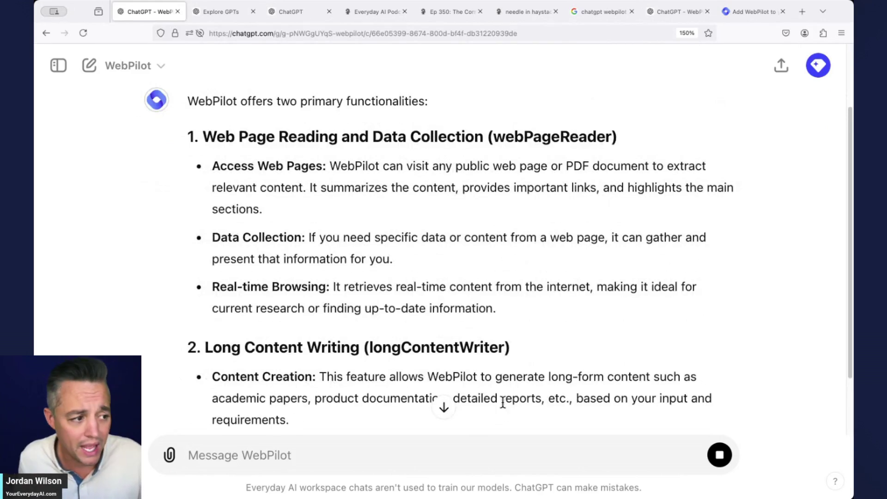
Examine the GPT store's search results for "web pilot" to compare the similarly named GPTs
{"action": "left_click", "coordinate": [220, 15]}
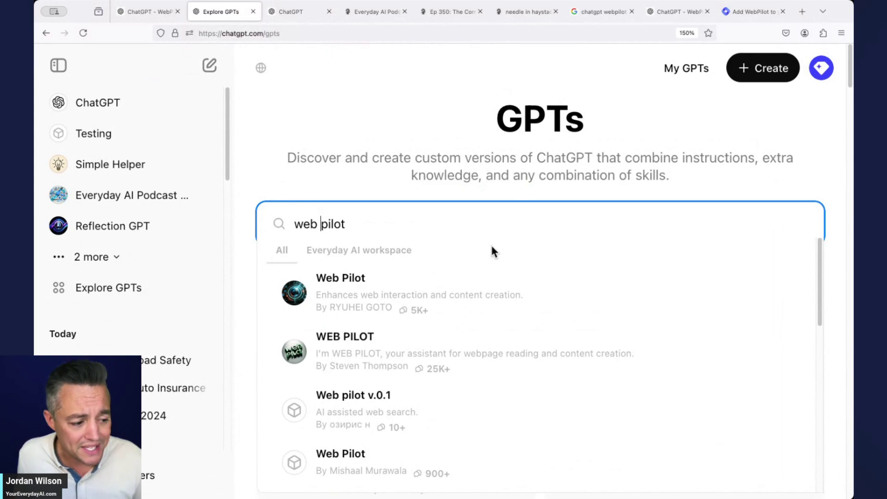
{"action": "scroll", "coordinate": [595, 367], "scroll_direction": "down", "scroll_amount": 10}
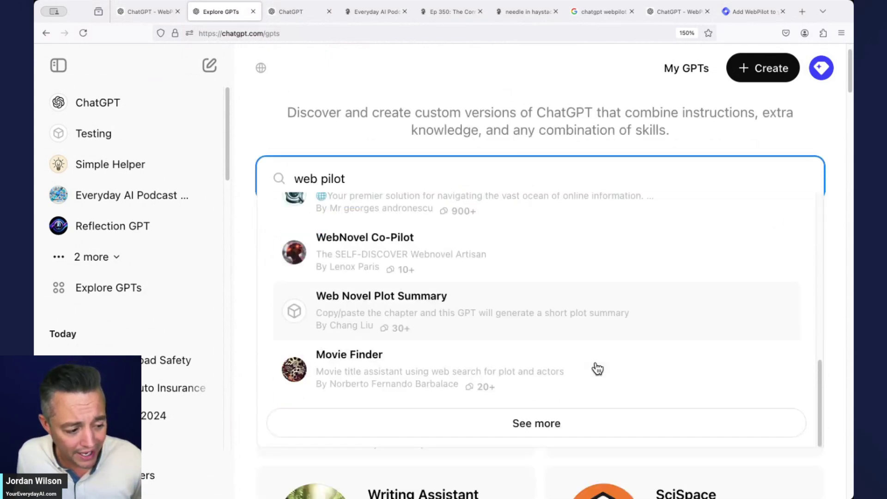
{"action": "scroll", "coordinate": [595, 368], "scroll_direction": "up", "scroll_amount": 10}
{"action": "scroll", "coordinate": [510, 300], "scroll_direction": "down", "scroll_amount": 4}
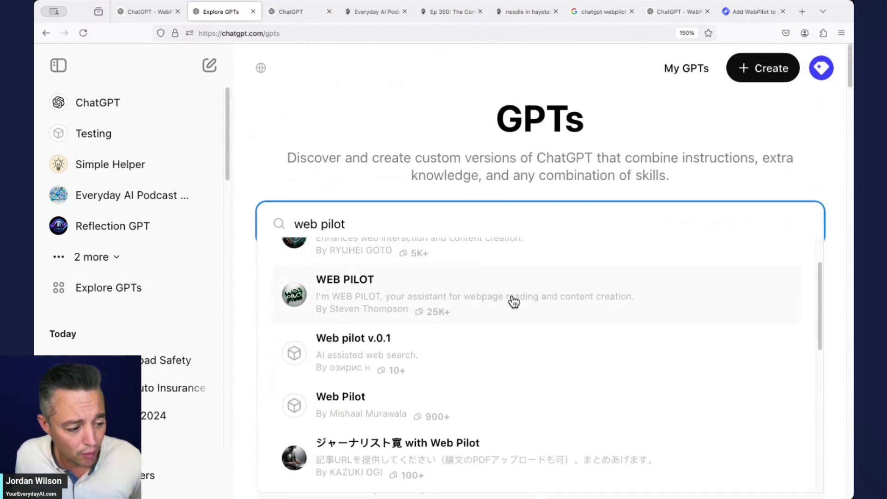
{"action": "scroll", "coordinate": [510, 301], "scroll_direction": "down", "scroll_amount": 8}
{"action": "scroll", "coordinate": [301, 184], "scroll_direction": "up", "scroll_amount": 5}
Return to the WebPilot chat, dismiss the rating prompt and read the answer on its functionalities and use cases
{"action": "left_click", "coordinate": [157, 12]}
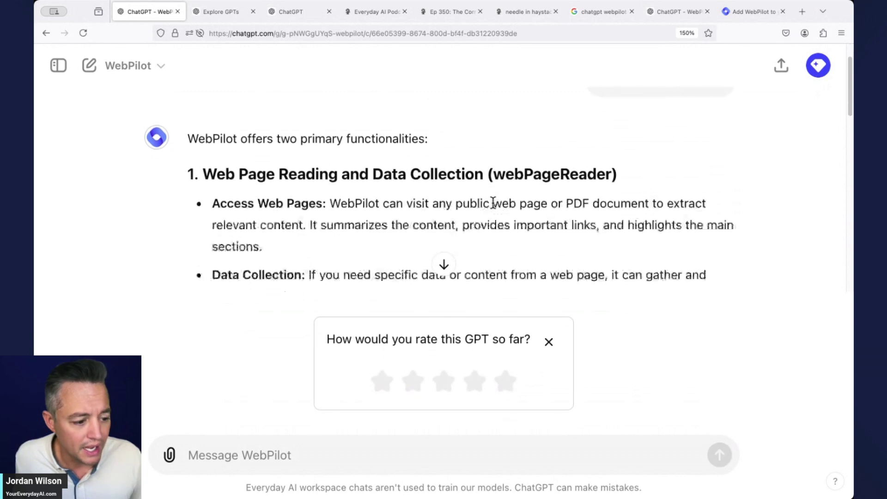
{"action": "left_click", "coordinate": [552, 343]}
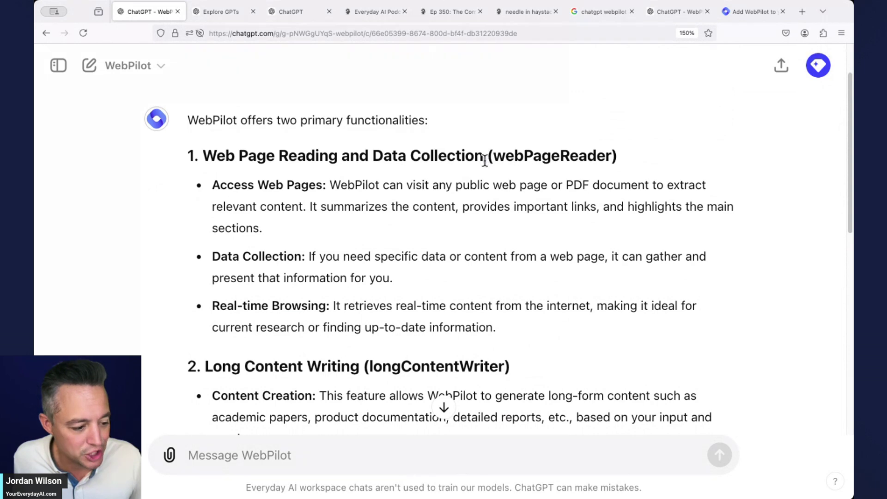
{"action": "scroll", "coordinate": [485, 159], "scroll_direction": "down", "scroll_amount": 2}
{"action": "scroll", "coordinate": [484, 159], "scroll_direction": "down", "scroll_amount": 2}
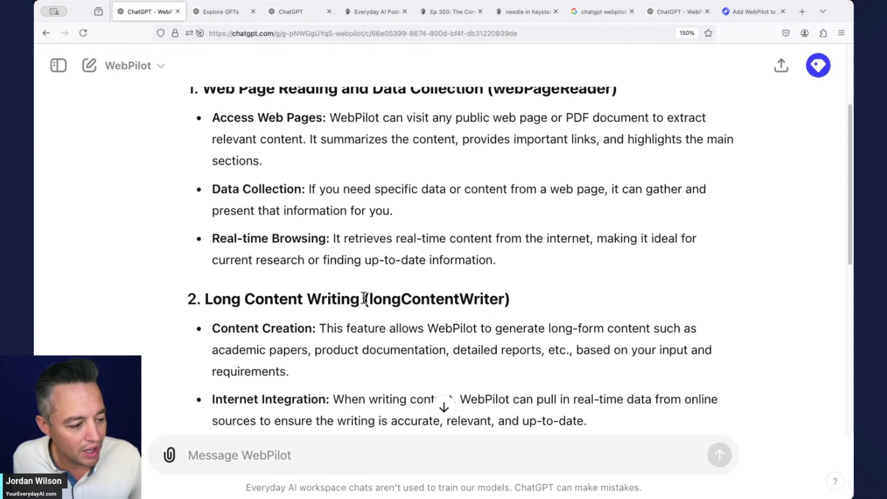
{"action": "left_click_drag", "start_coordinate": [529, 308], "coordinate": [222, 293]}
{"action": "double_click", "coordinate": [460, 299]}
{"action": "scroll", "coordinate": [479, 307], "scroll_direction": "up", "scroll_amount": 1}
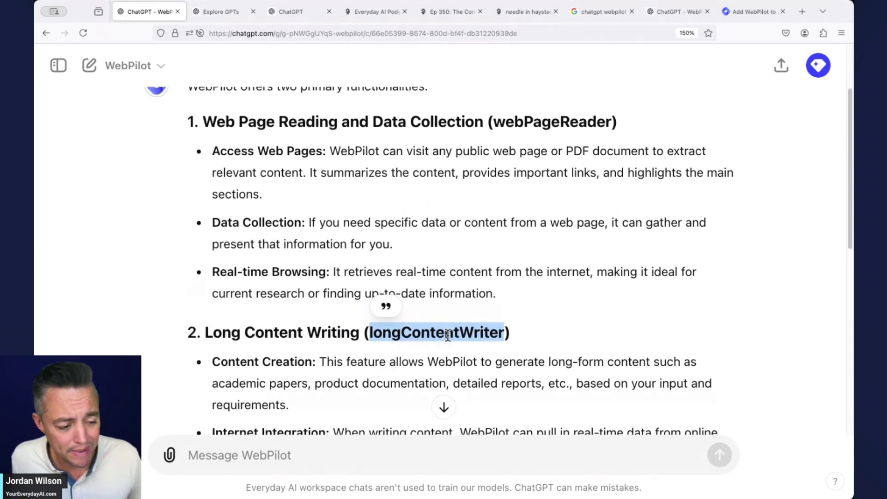
{"action": "scroll", "coordinate": [448, 332], "scroll_direction": "down", "scroll_amount": 5}
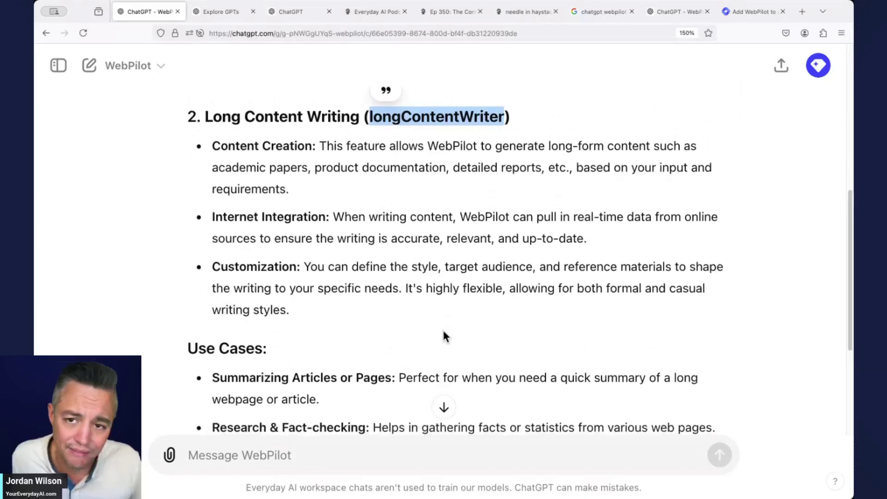
{"action": "scroll", "coordinate": [439, 358], "scroll_direction": "down", "scroll_amount": 3}
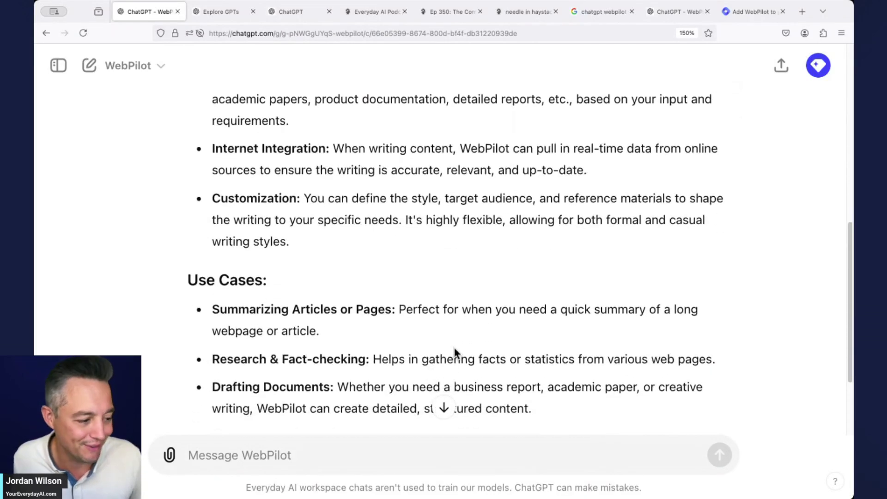
{"action": "scroll", "coordinate": [453, 346], "scroll_direction": "down", "scroll_amount": 1}
{"action": "scroll", "coordinate": [453, 348], "scroll_direction": "up", "scroll_amount": 1}
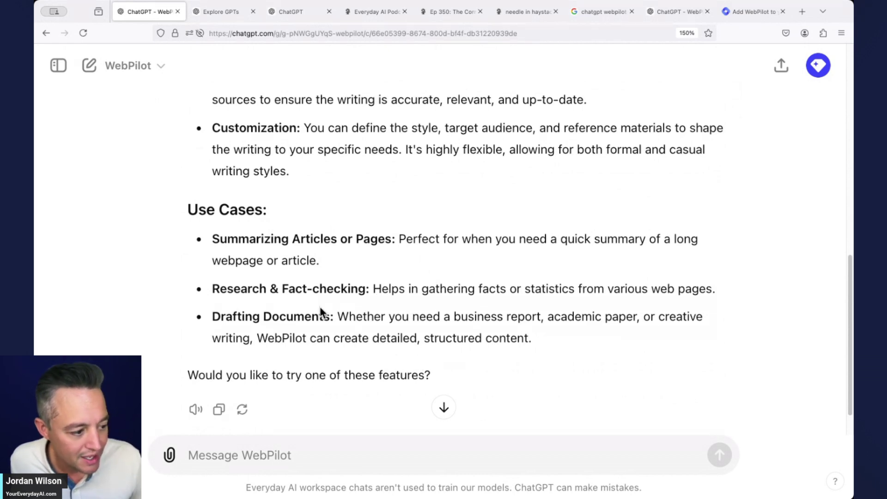
{"action": "scroll", "coordinate": [396, 321], "scroll_direction": "up", "scroll_amount": 15}
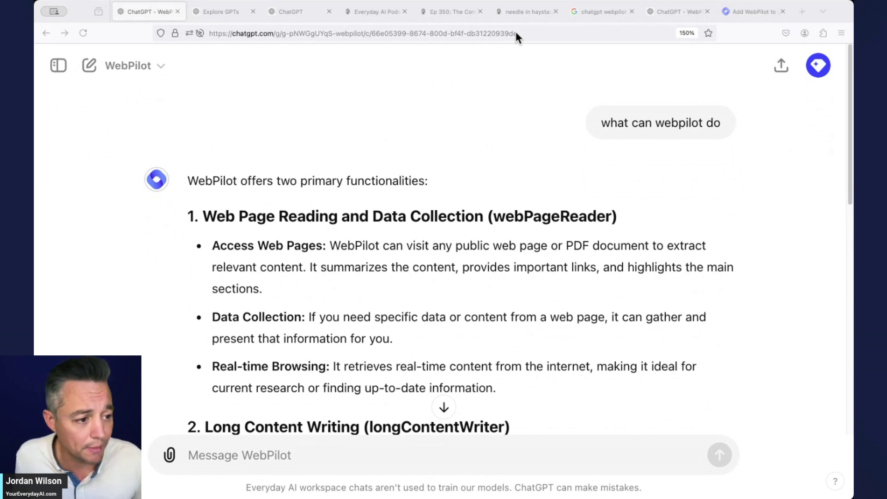
Copy the web address of the Ep 350 episode page on giving ChatGPT access to the internet
{"action": "left_click", "coordinate": [439, 12]}
{"action": "left_click", "coordinate": [427, 34]}
{"action": "key", "text": "ctrl+c"}
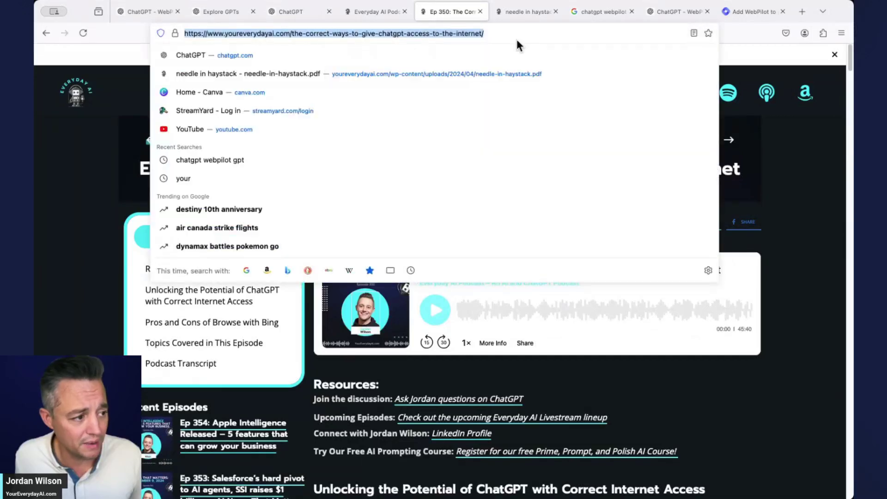
{"action": "left_click", "coordinate": [146, 11]}
{"action": "left_click", "coordinate": [443, 407]}
{"action": "type", "text": "please sum"}
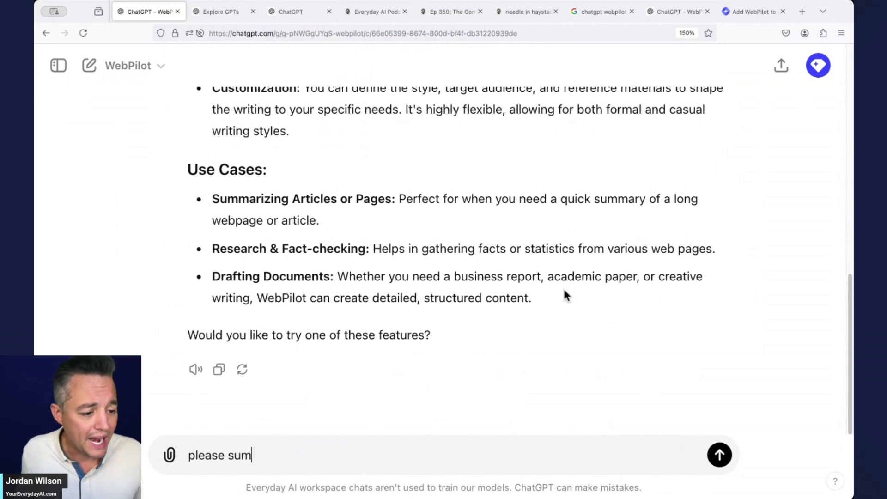
{"action": "scroll", "coordinate": [564, 291], "scroll_direction": "up", "scroll_amount": 10}
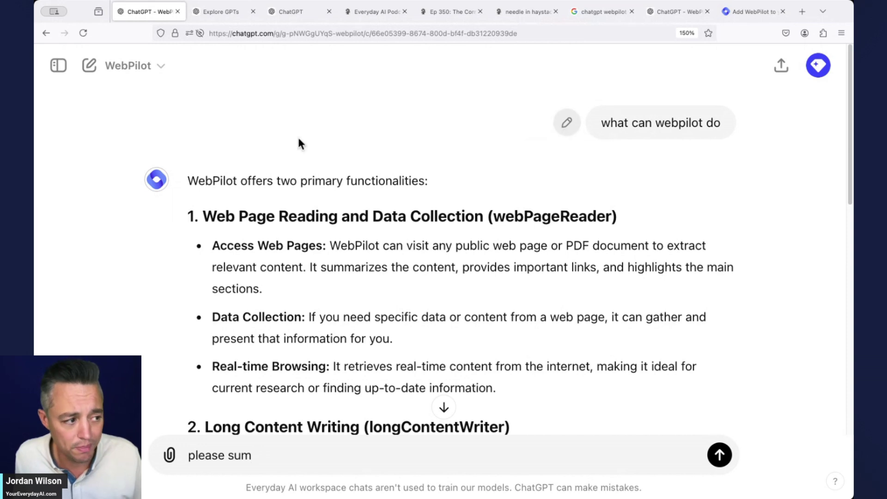
Start a new regular ChatGPT 4o chat and bring the WebPilot GPT into it with an @ mention
{"action": "left_click", "coordinate": [58, 66]}
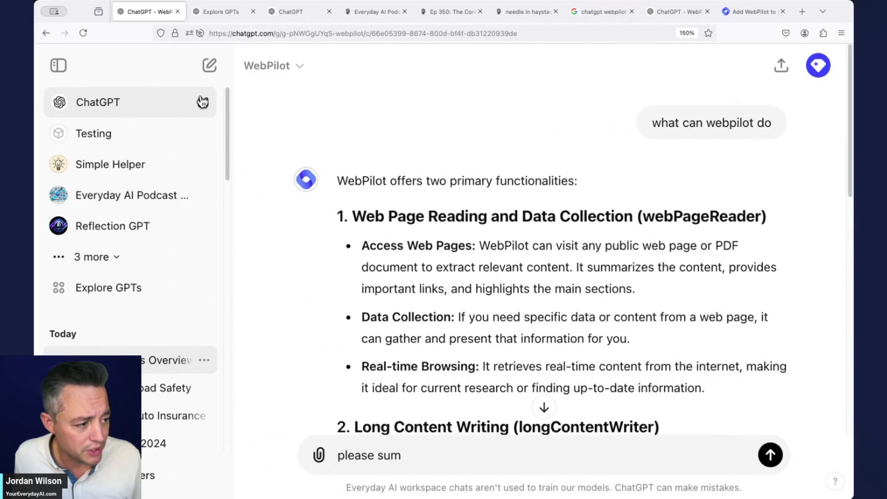
{"action": "left_click", "coordinate": [202, 98]}
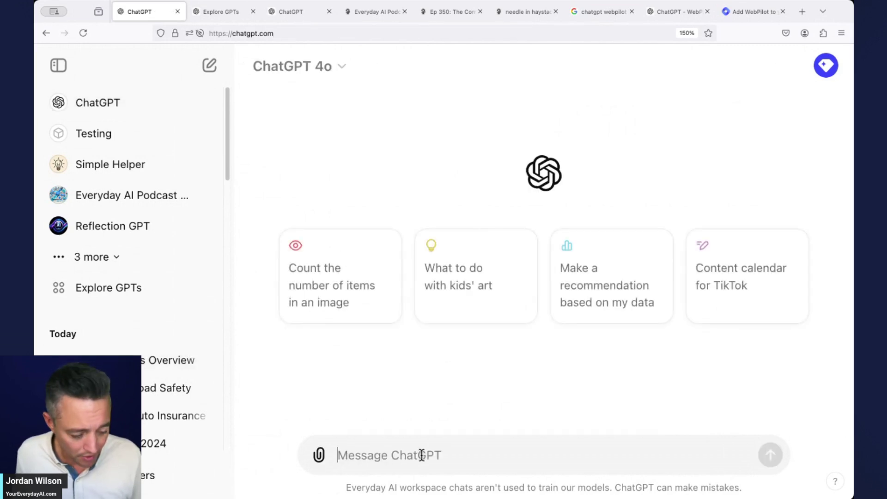
{"action": "left_click", "coordinate": [59, 66]}
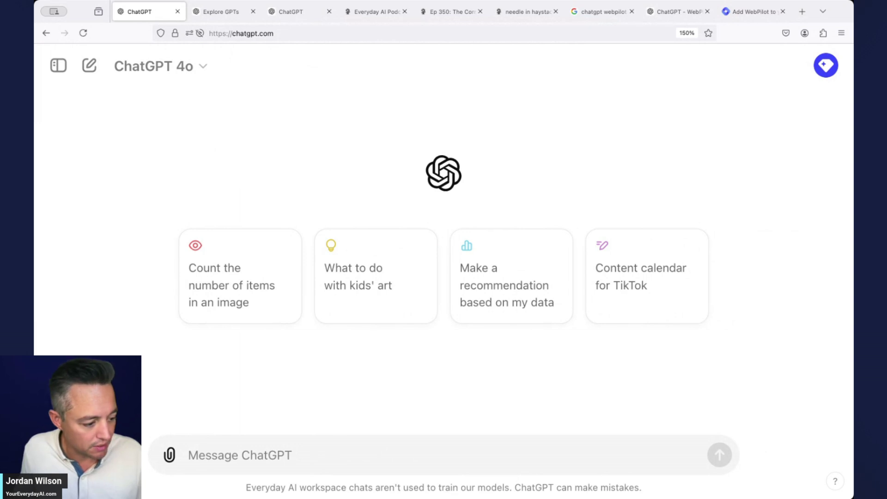
{"action": "left_click", "coordinate": [305, 452]}
{"action": "type", "text": "@web"}
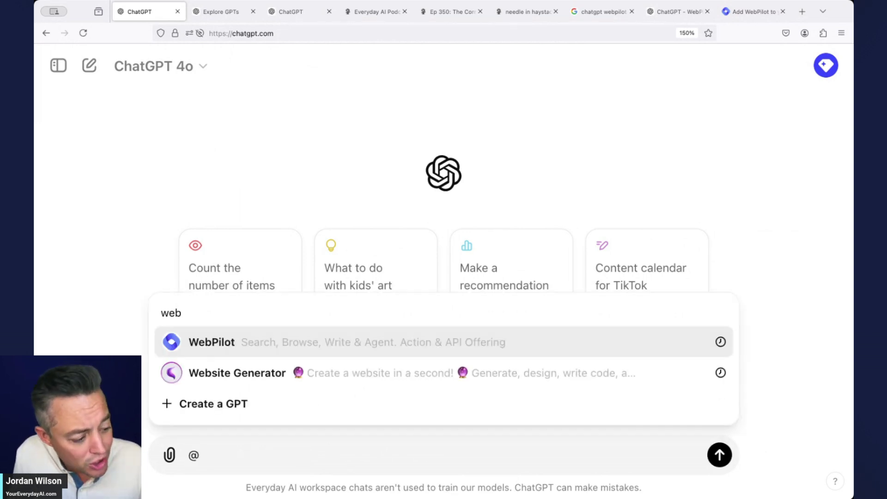
{"action": "key", "text": "Return"}
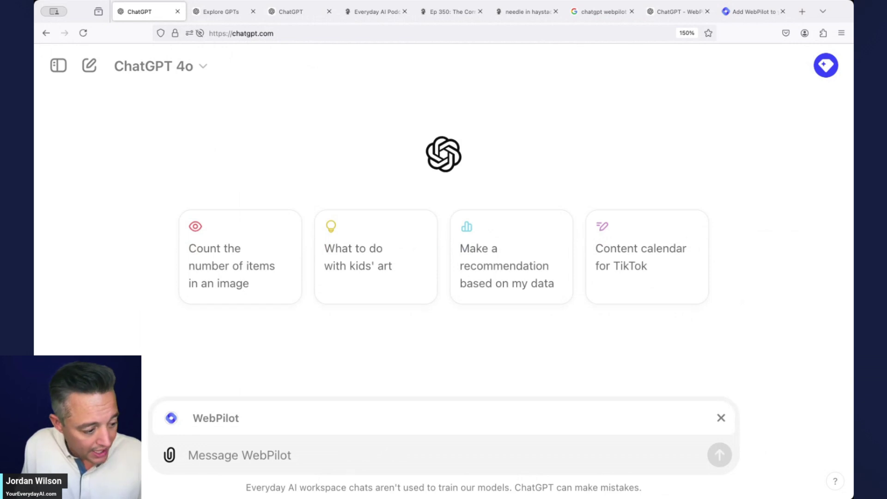
Send WebPilot the prompt "please summarize this page:" followed by the copied Ep 350 page address
{"action": "type", "text": "please summariaes"}
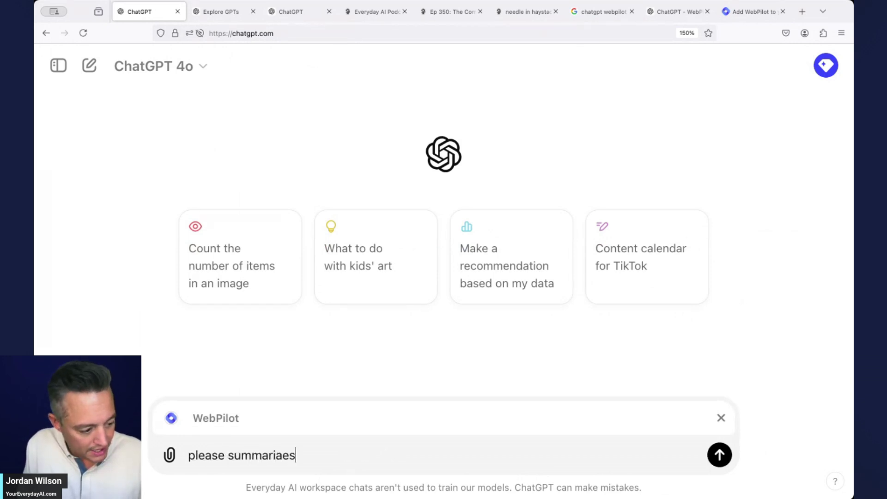
{"action": "key", "text": "BackSpace"}
{"action": "key", "text": "BackSpace"}
{"action": "key", "text": "BackSpace"}
{"action": "type", "text": "ze thi"}
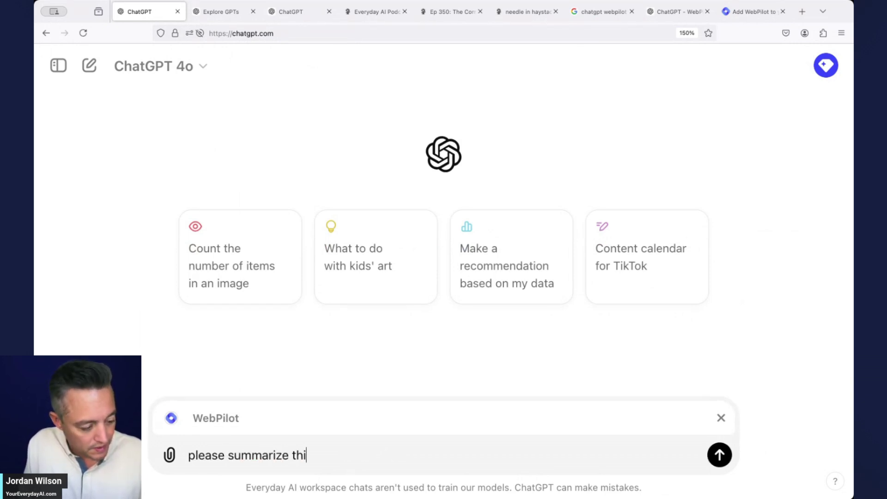
{"action": "type", "text": "s page:"}
{"action": "key", "text": "ctrl+v"}
{"action": "key", "text": "Return"}
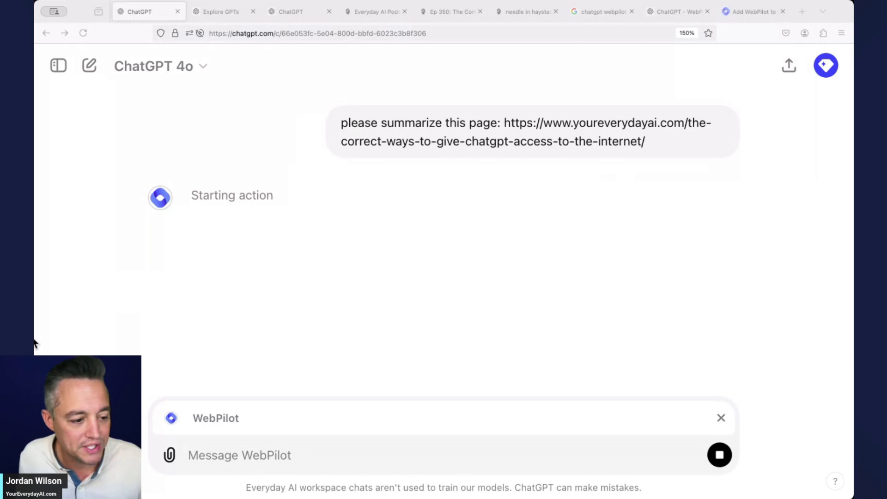
{"action": "left_click", "coordinate": [59, 312]}
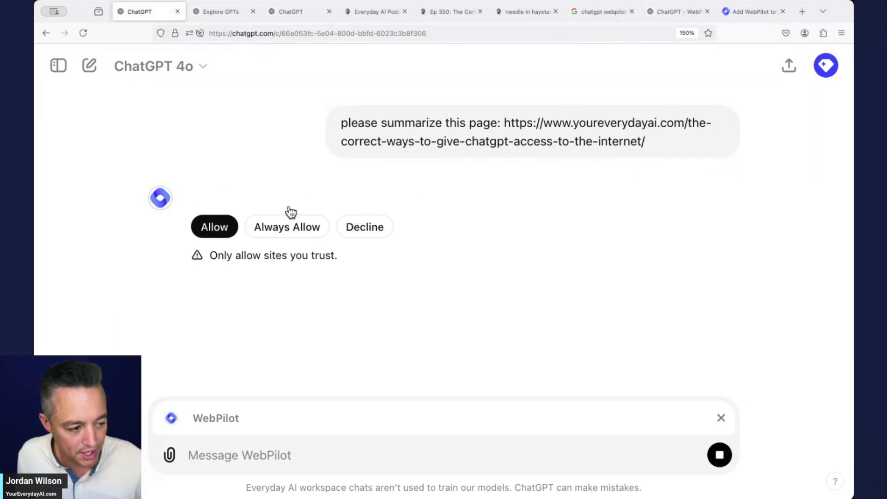
Always allow WebPilot's site access and review the shared request details together with the generated summary of the Ep 350 page
{"action": "left_click", "coordinate": [293, 235]}
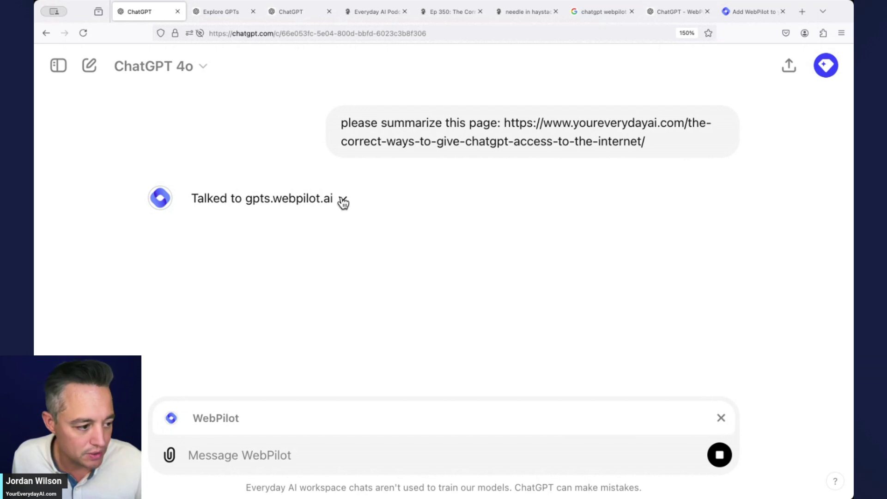
{"action": "left_click", "coordinate": [343, 202]}
{"action": "scroll", "coordinate": [420, 242], "scroll_direction": "up", "scroll_amount": 2}
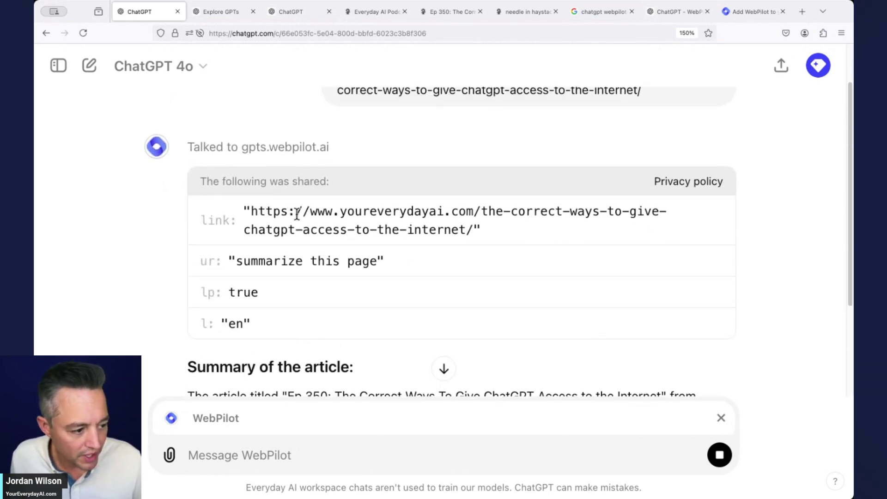
{"action": "scroll", "coordinate": [297, 213], "scroll_direction": "down", "scroll_amount": 1}
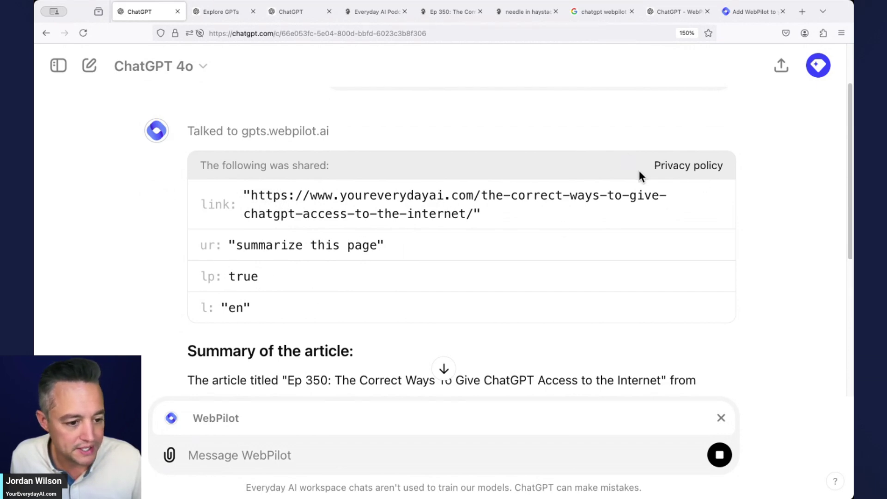
{"action": "scroll", "coordinate": [203, 178], "scroll_direction": "down", "scroll_amount": 5}
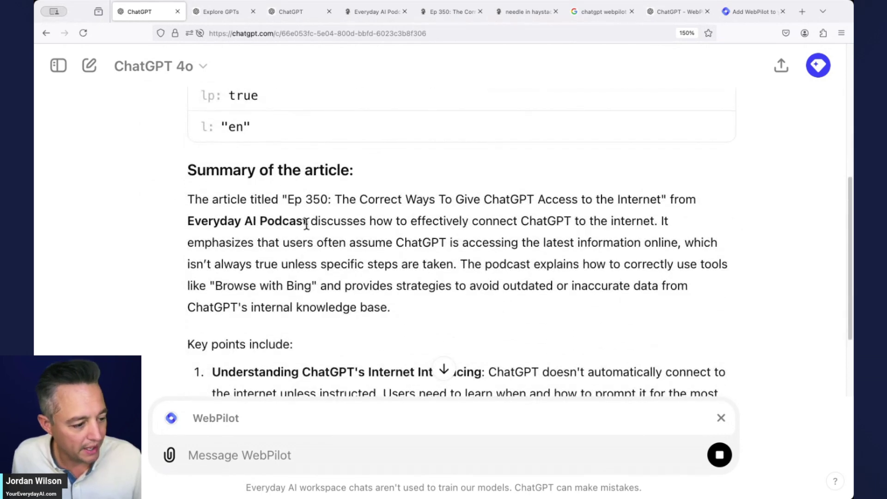
{"action": "scroll", "coordinate": [306, 224], "scroll_direction": "down", "scroll_amount": 4}
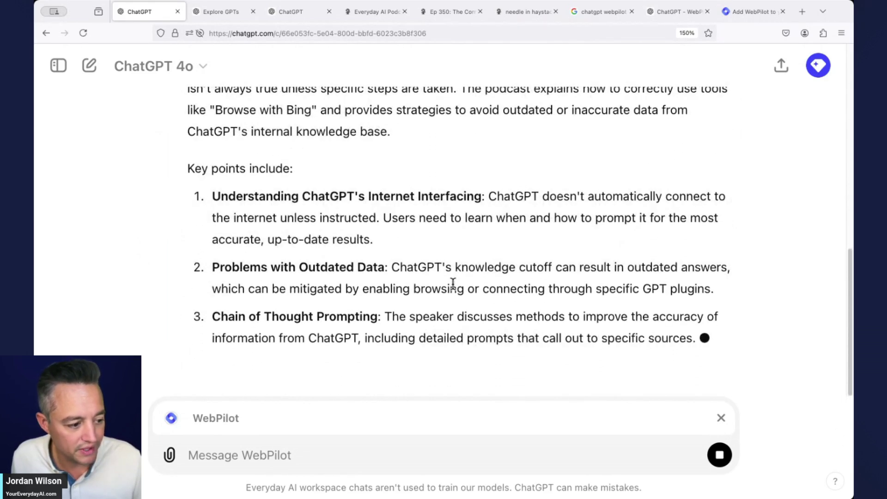
{"action": "scroll", "coordinate": [397, 302], "scroll_direction": "up", "scroll_amount": 1}
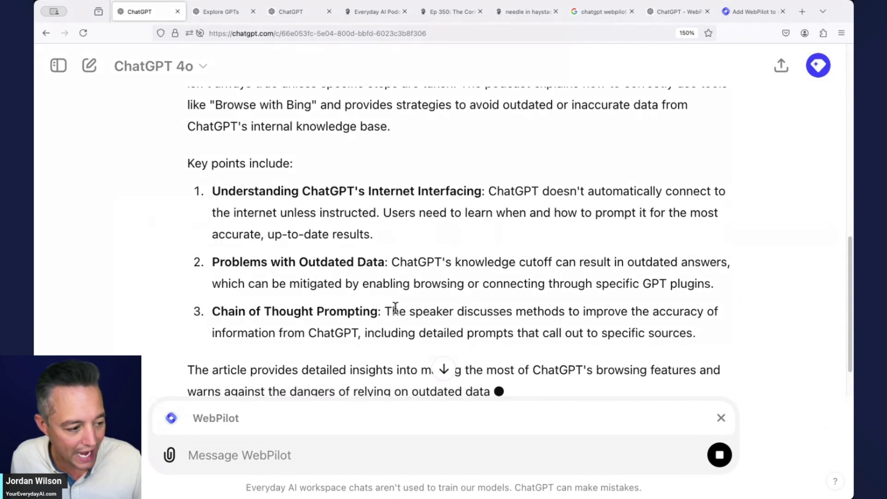
Copy the entire "please summarize this page:" prompt, including the Ep 350 address, from the sent message
{"action": "scroll", "coordinate": [396, 311], "scroll_direction": "up", "scroll_amount": 15}
{"action": "left_click_drag", "start_coordinate": [640, 154], "coordinate": [337, 128]}
{"action": "key", "text": "super+c"}
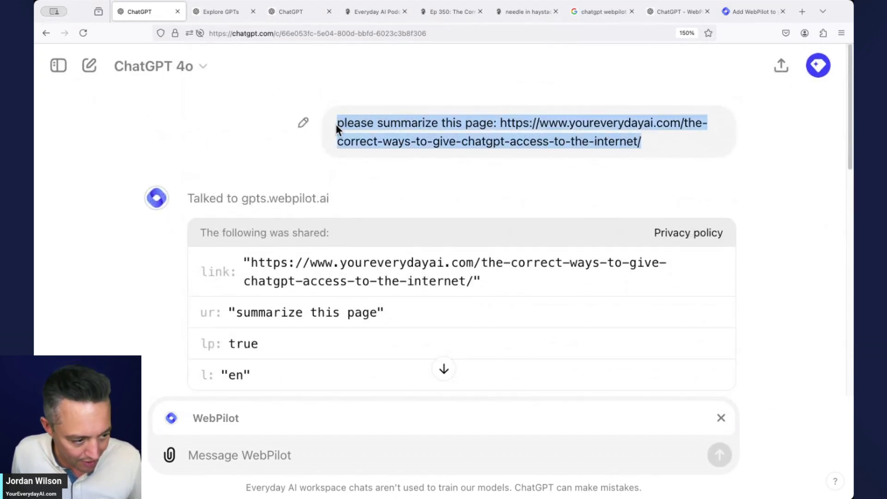
In the other ChatGPT 4o chat, hide the sidebar and send the copied summary prompt without WebPilot, reading the reply
{"action": "left_click", "coordinate": [276, 10]}
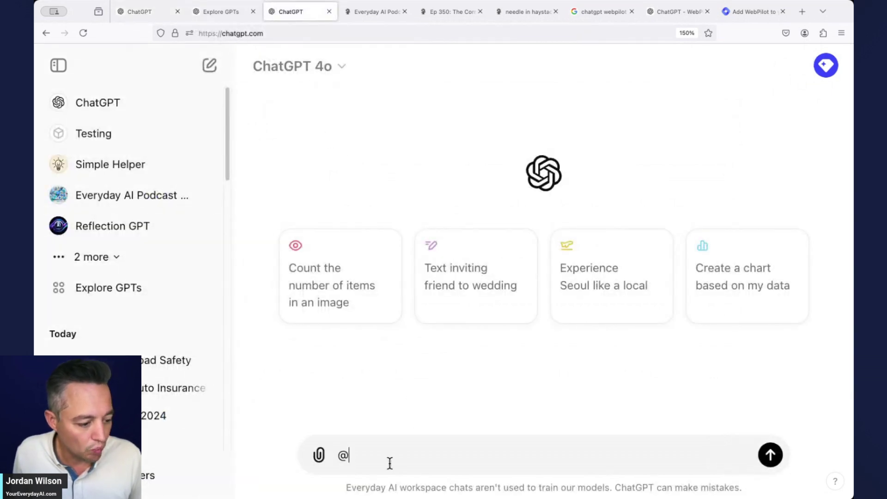
{"action": "key", "text": "BackSpace"}
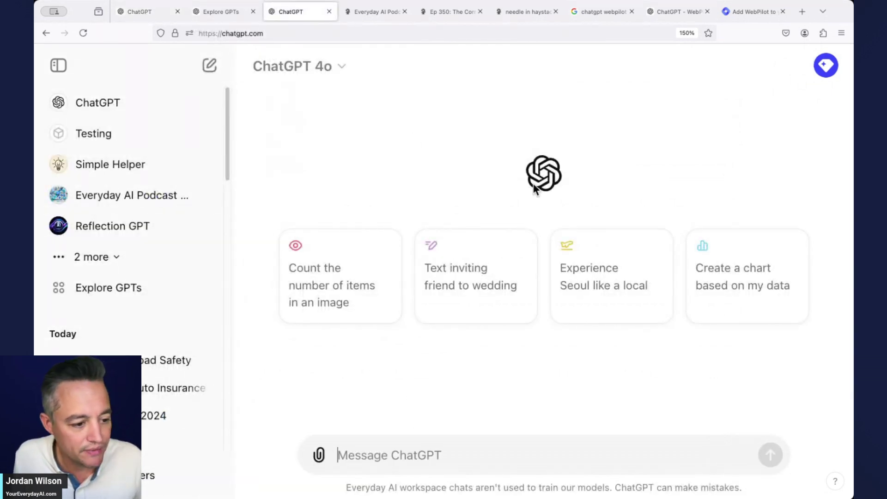
{"action": "left_click", "coordinate": [60, 66]}
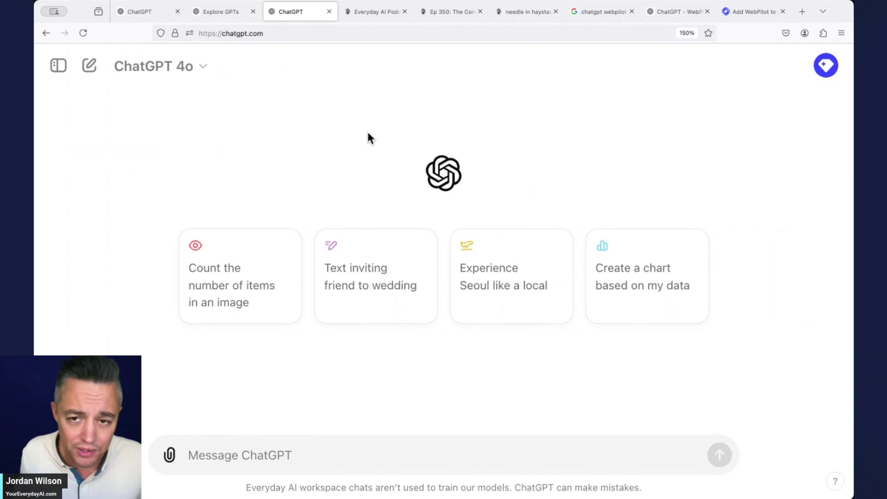
{"action": "left_click", "coordinate": [359, 467]}
{"action": "key", "text": "super+v"}
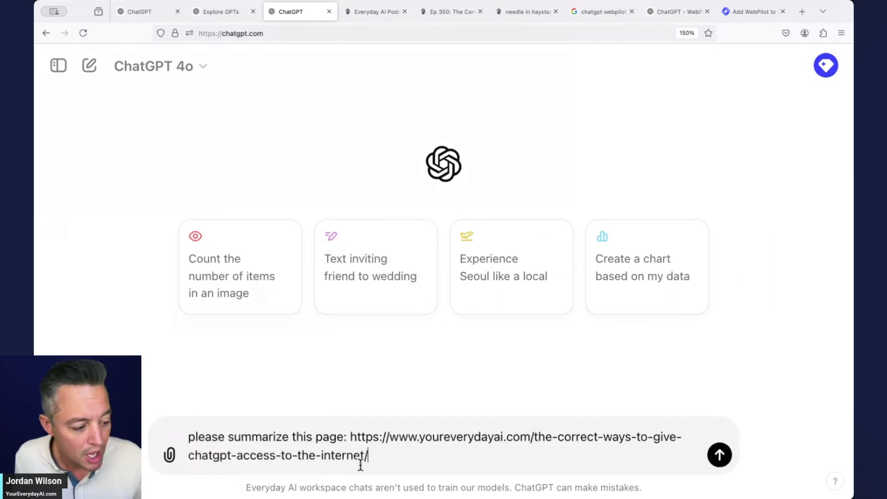
{"action": "left_click", "coordinate": [719, 456]}
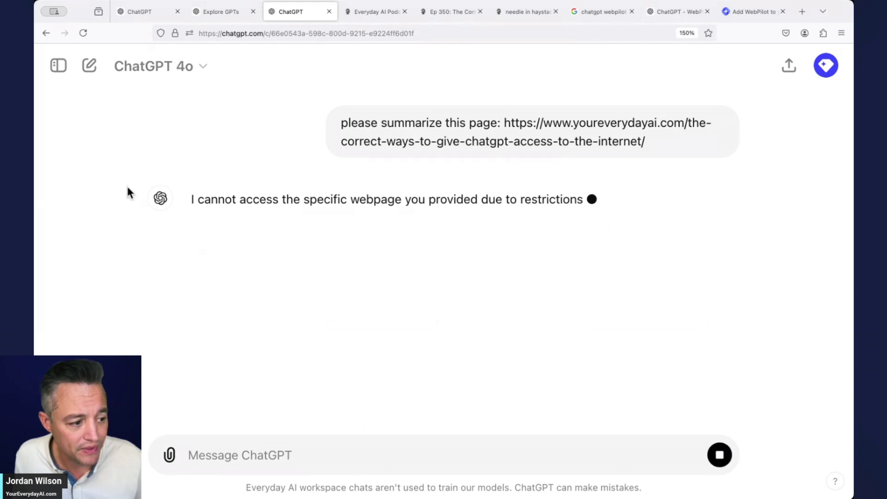
{"action": "triple_click", "coordinate": [553, 199]}
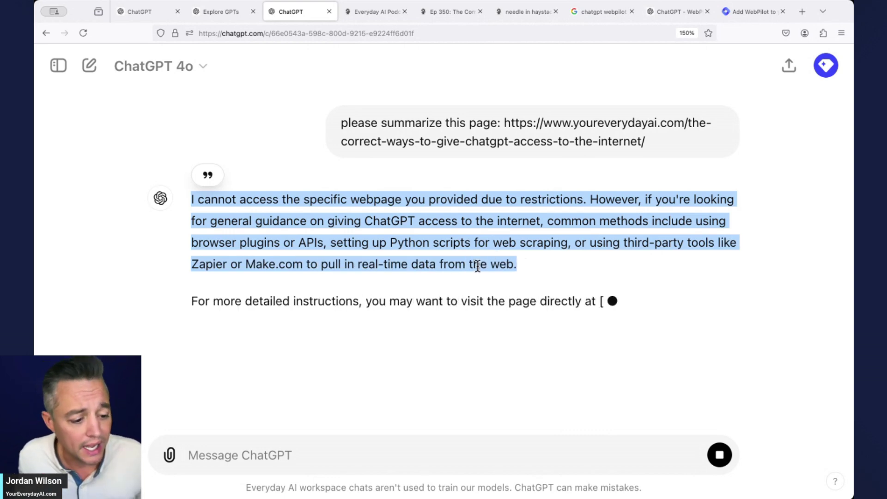
{"action": "left_click", "coordinate": [369, 442]}
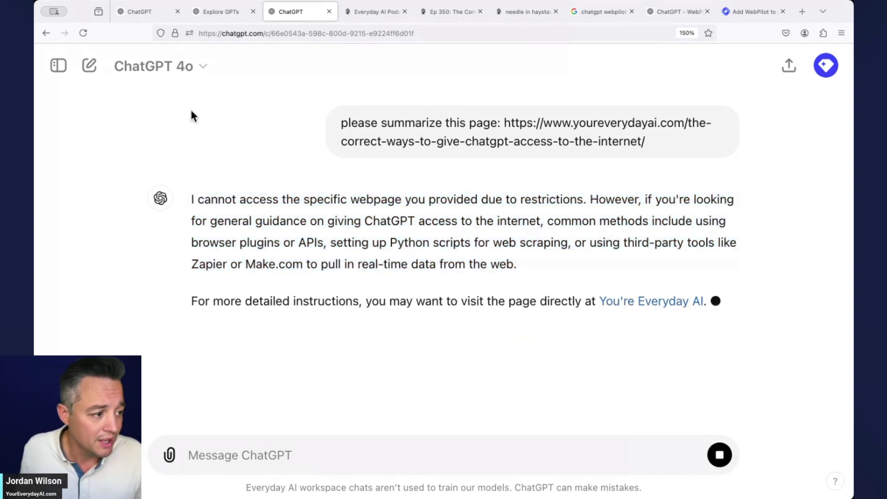
Start a new ChatGPT 4o chat and send "using browse with bing," followed by the copied summary prompt, highlighting the page slug
{"action": "left_click", "coordinate": [89, 65]}
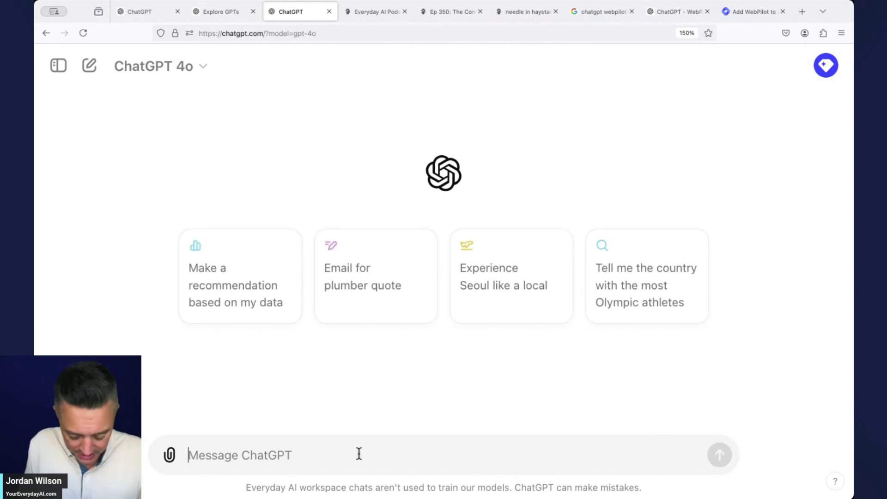
{"action": "type", "text": "using browse with bing,"}
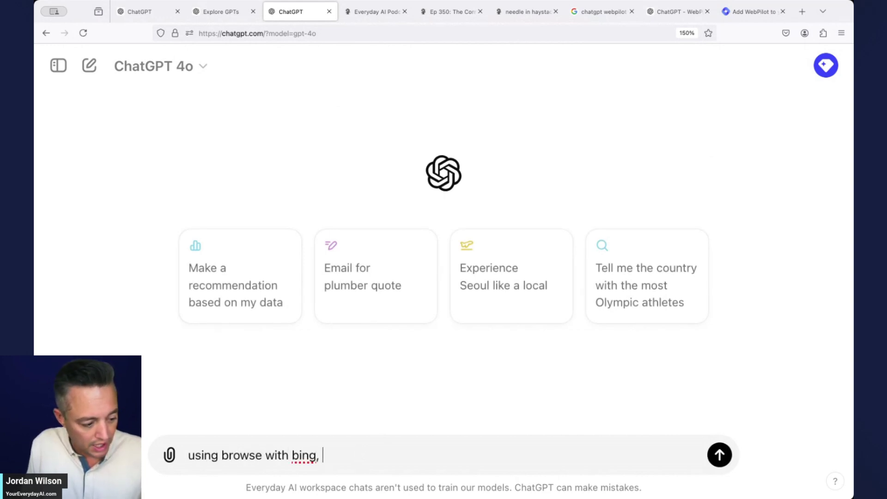
{"action": "key", "text": "super+v"}
{"action": "key", "text": "Return"}
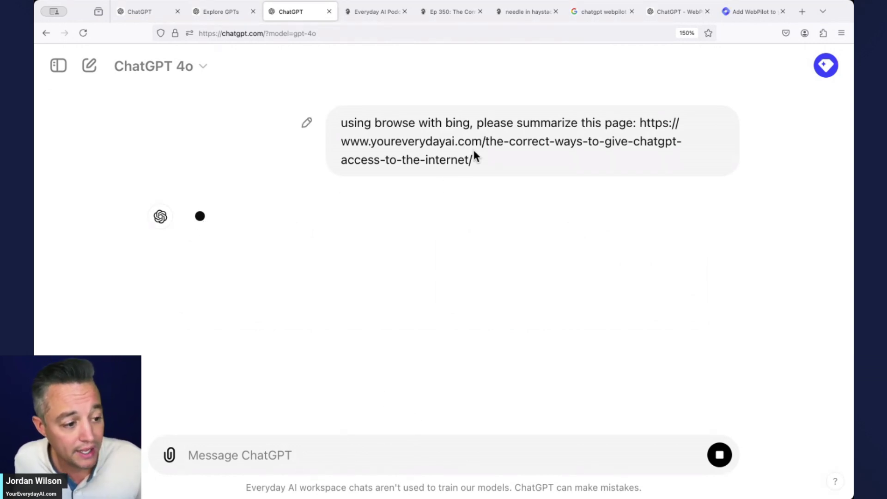
{"action": "left_click_drag", "start_coordinate": [485, 141], "coordinate": [467, 159]}
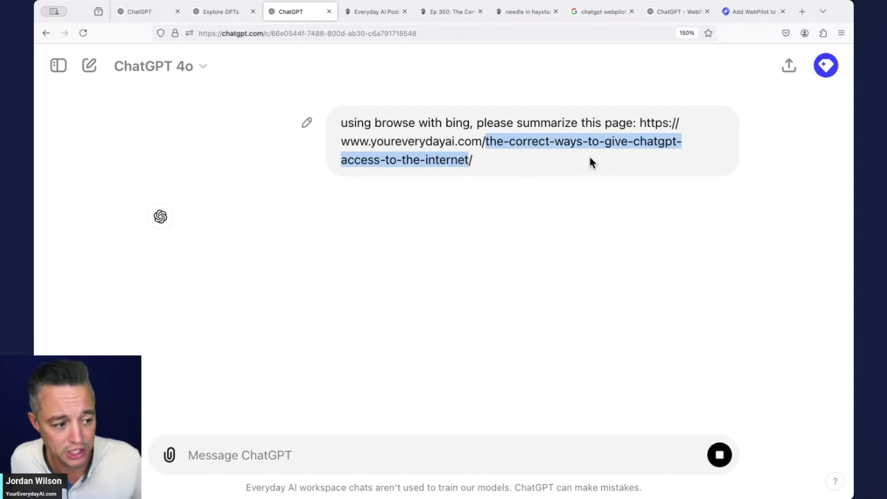
{"action": "left_click", "coordinate": [363, 198]}
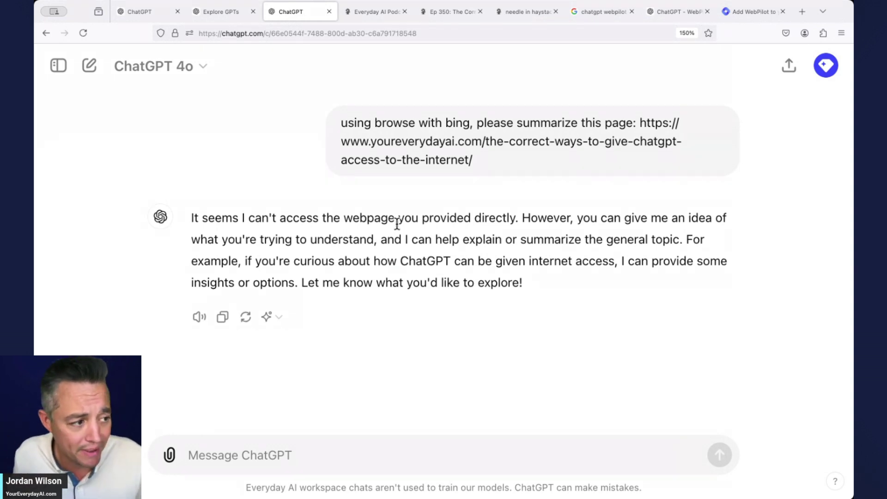
Return to the WebPilot chat, collapse the shared request details and review the full summary of the Ep 350 page
{"action": "left_click", "coordinate": [147, 10]}
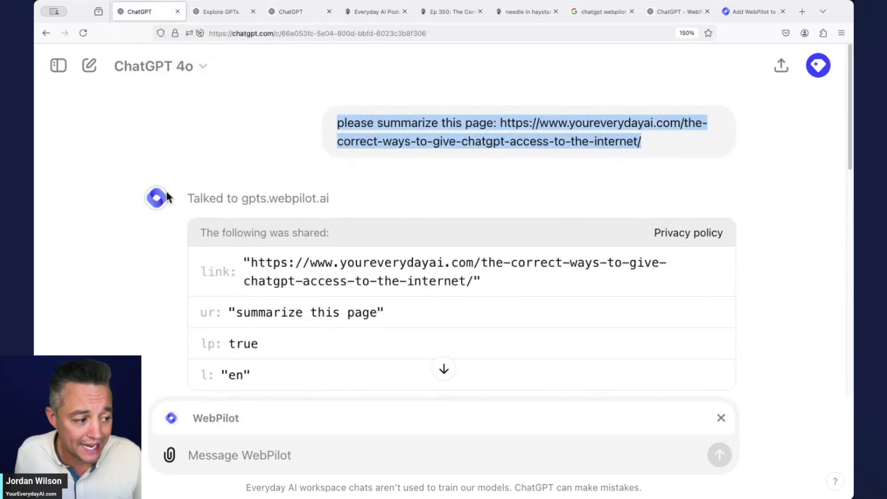
{"action": "left_click", "coordinate": [331, 199]}
{"action": "scroll", "coordinate": [381, 238], "scroll_direction": "down", "scroll_amount": 1}
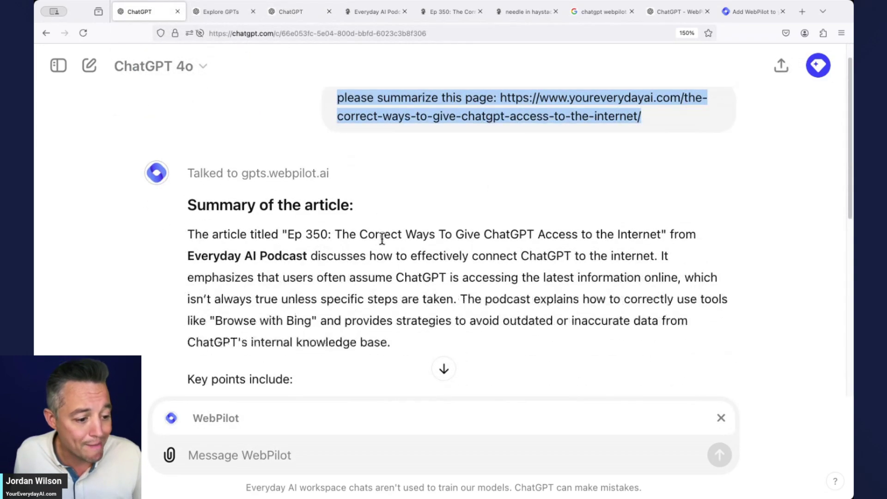
{"action": "scroll", "coordinate": [382, 239], "scroll_direction": "down", "scroll_amount": 7}
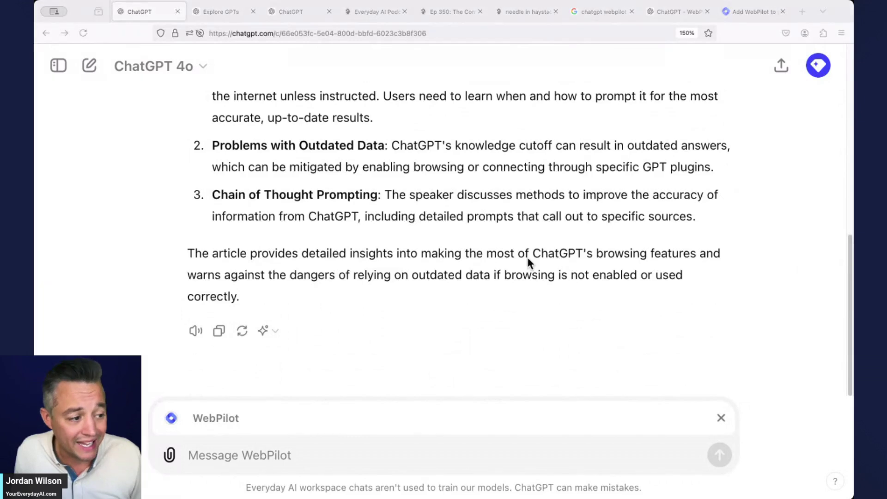
{"action": "scroll", "coordinate": [126, 269], "scroll_direction": "down", "scroll_amount": 1}
{"action": "scroll", "coordinate": [127, 266], "scroll_direction": "up", "scroll_amount": 12}
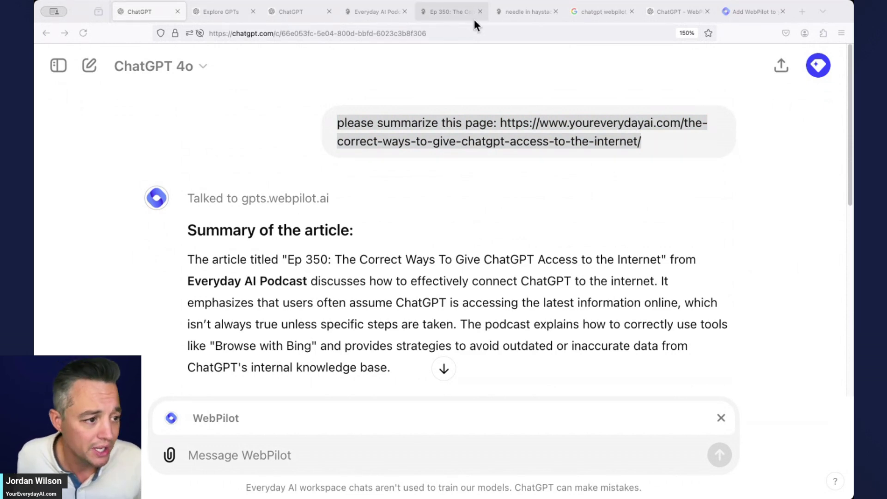
Copy the web address of the open needle-in-haystack.pdf document
{"action": "left_click", "coordinate": [525, 11]}
{"action": "left_click", "coordinate": [507, 38]}
{"action": "key", "text": "super+c"}
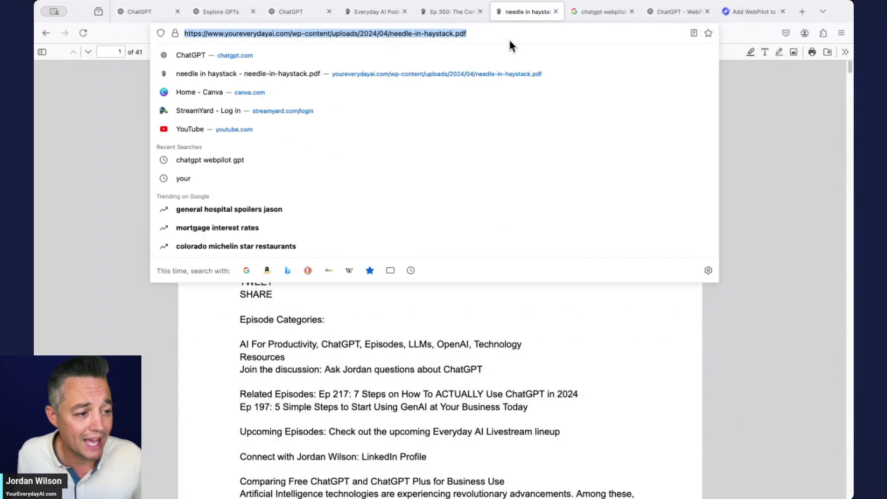
{"action": "left_click", "coordinate": [776, 204]}
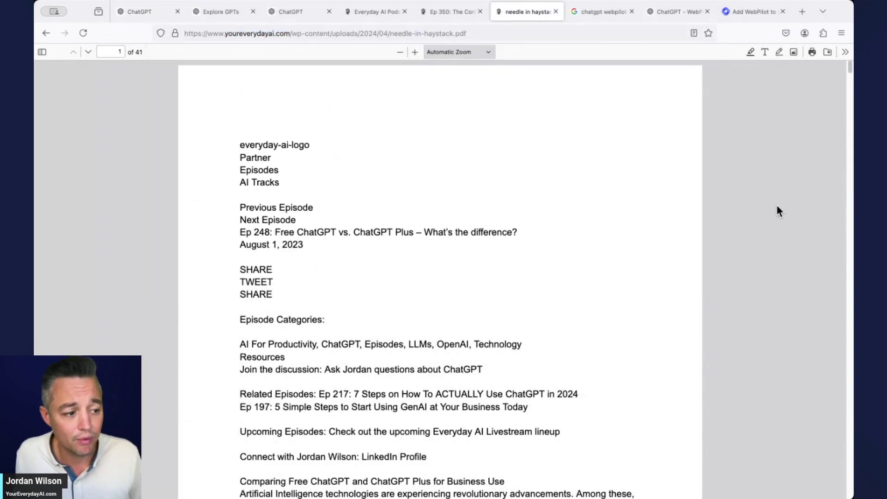
Back in the WebPilot chat, send "please summarize this pdF:" followed by the copied needle-in-haystack.pdf address
{"action": "left_click", "coordinate": [158, 16]}
{"action": "scroll", "coordinate": [373, 354], "scroll_direction": "down", "scroll_amount": 10}
{"action": "scroll", "coordinate": [376, 355], "scroll_direction": "up", "scroll_amount": 10}
{"action": "scroll", "coordinate": [376, 355], "scroll_direction": "down", "scroll_amount": 10}
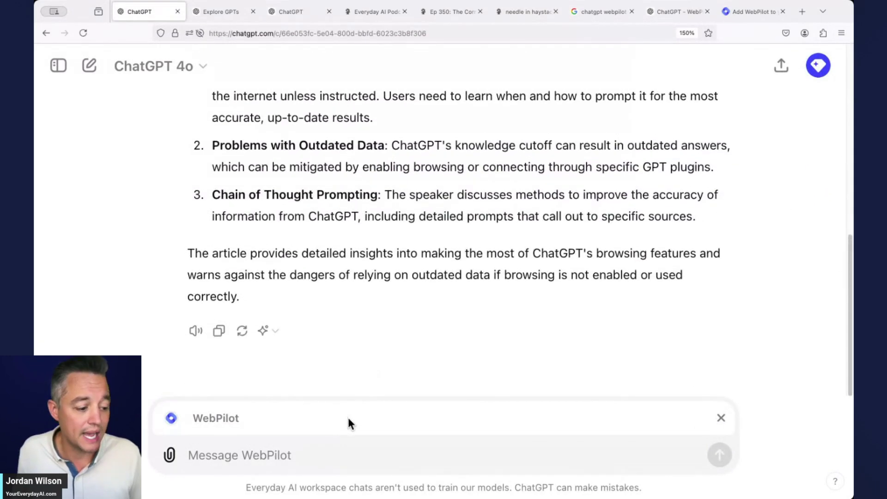
{"action": "left_click", "coordinate": [321, 451]}
{"action": "type", "text": "please"}
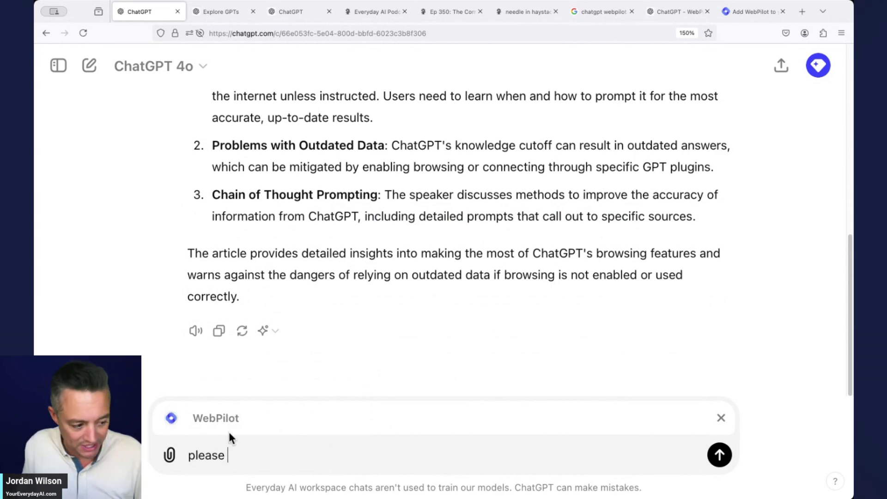
{"action": "key", "text": "super+v"}
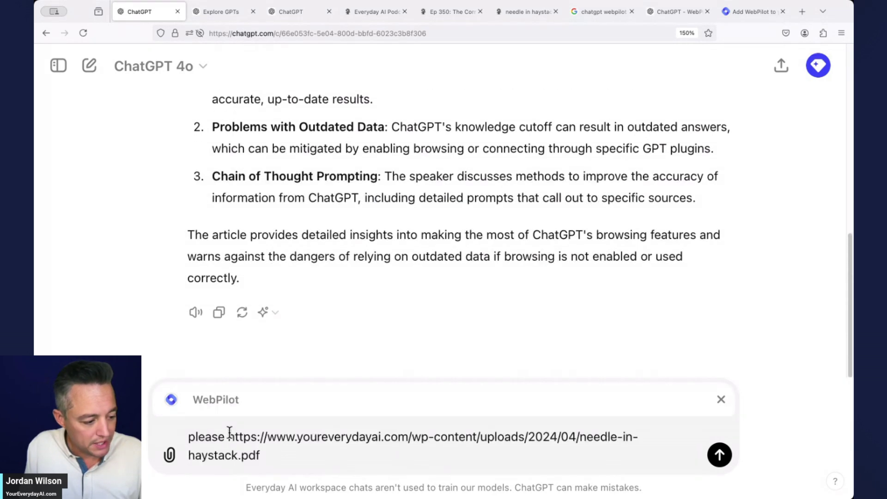
{"action": "left_click", "coordinate": [229, 432]}
{"action": "type", "text": "summarize this p"}
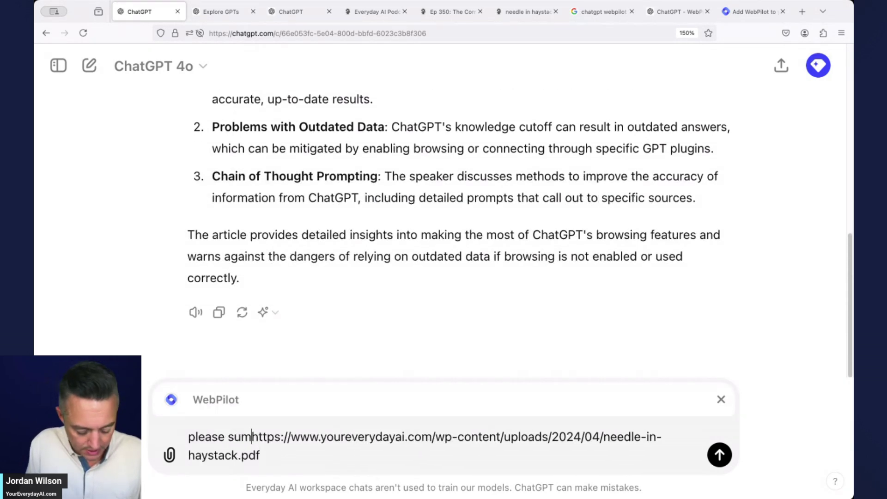
{"action": "type", "text": "ds:"}
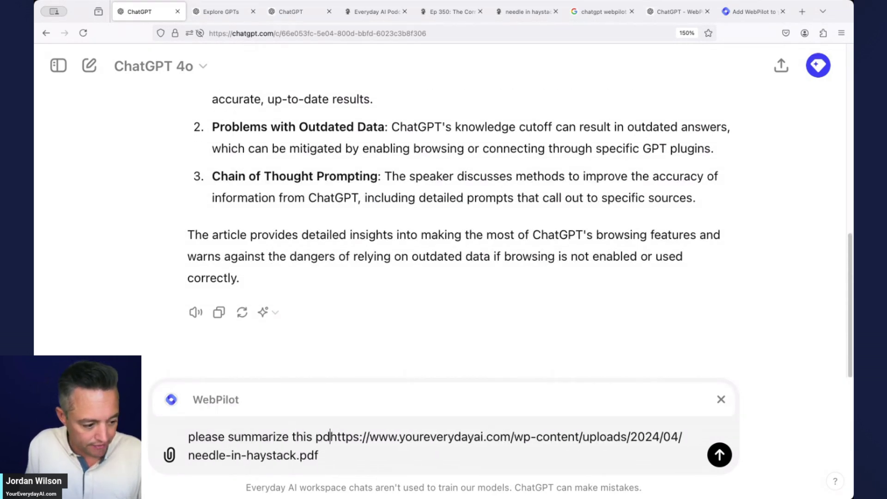
{"action": "key", "text": "BackSpace"}
{"action": "key", "text": "BackSpace"}
{"action": "key", "text": "BackSpace"}
{"action": "type", "text": "F:"}
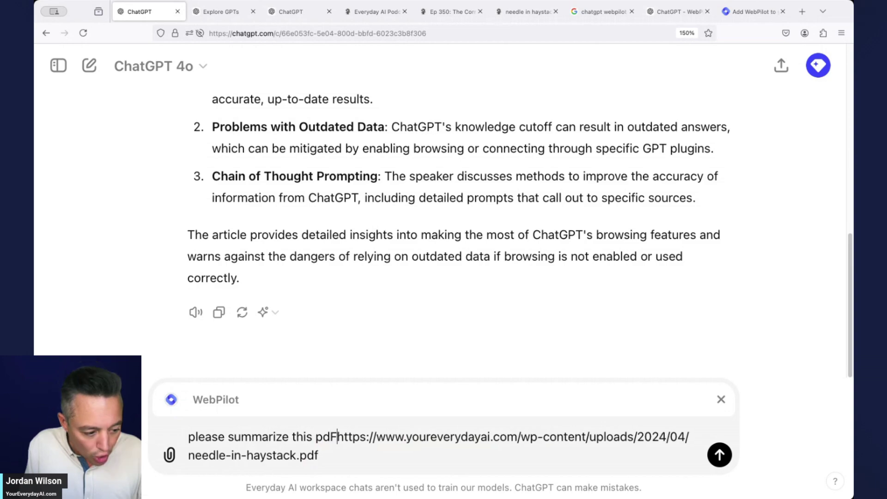
{"action": "key", "text": "Return"}
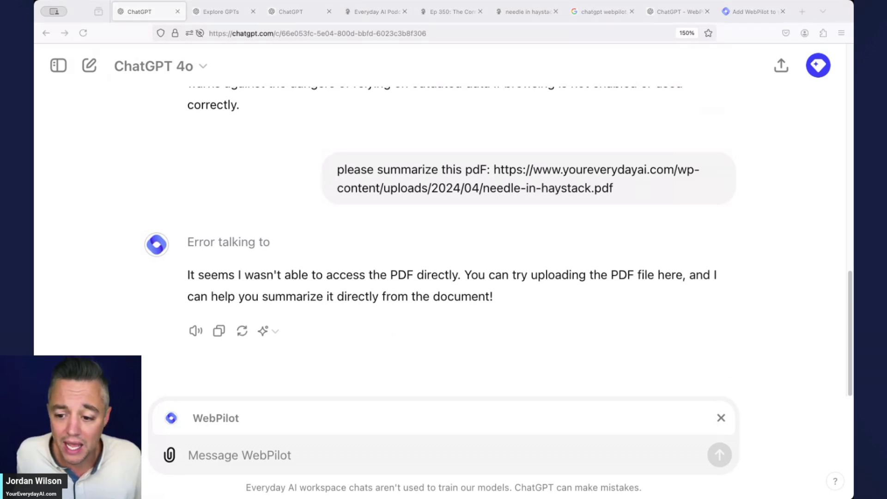
Ask WebPilot "Tell me about apple intelligence" and read the beginning of its answer
{"action": "left_click", "coordinate": [478, 416]}
{"action": "type", "text": "Tell me about apple intelligence"}
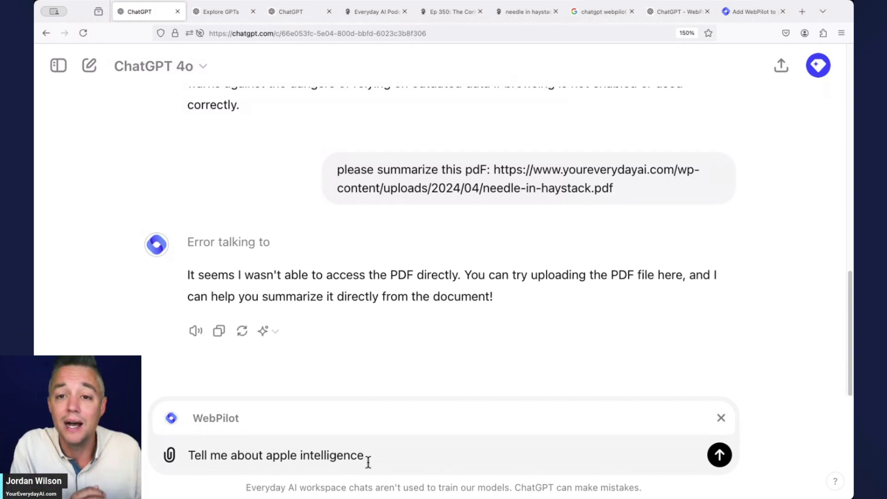
{"action": "key", "text": "Return"}
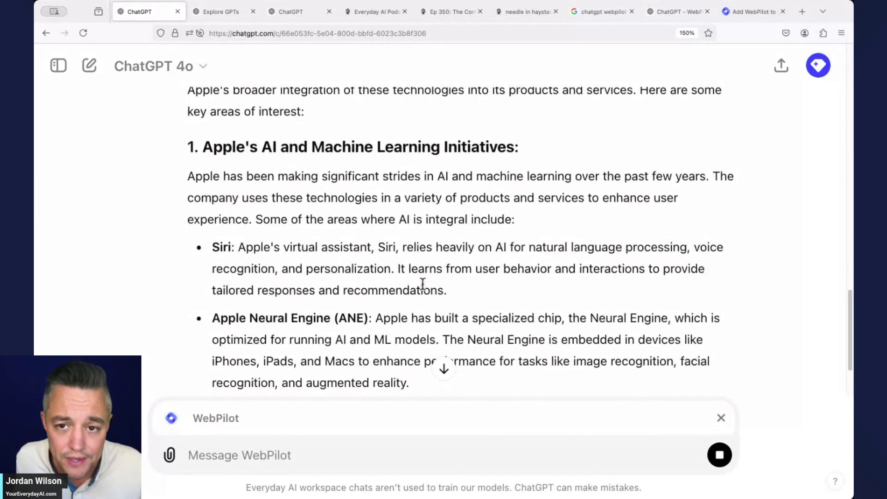
{"action": "scroll", "coordinate": [441, 272], "scroll_direction": "up", "scroll_amount": 2}
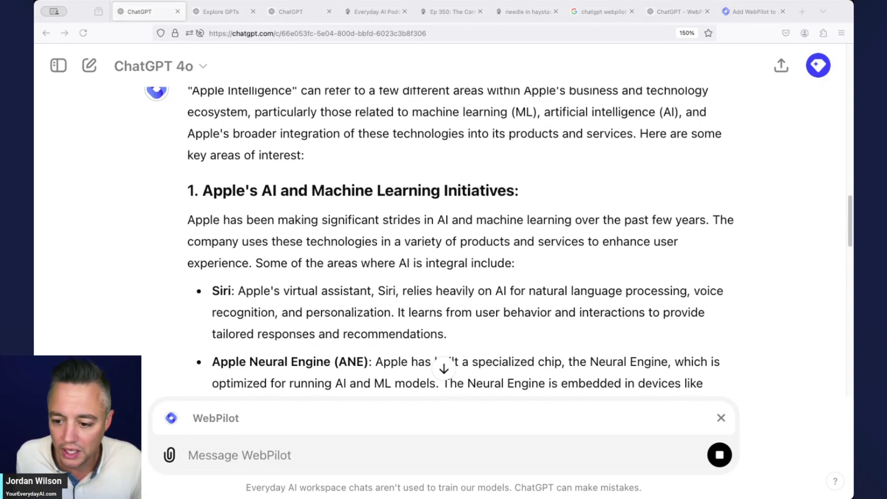
Ask WebPilot "tell me about the latest news updates about apple intelligence from September 9 2024 and September 10 2024"
{"action": "left_click", "coordinate": [370, 79]}
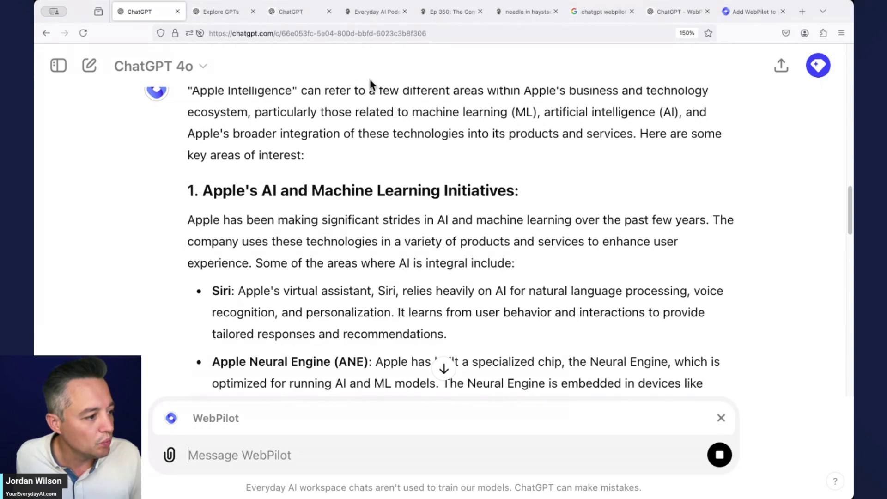
{"action": "type", "text": "ell me about the latest news updates about apple intelligence from September 9 2024 and September 10 2024"}
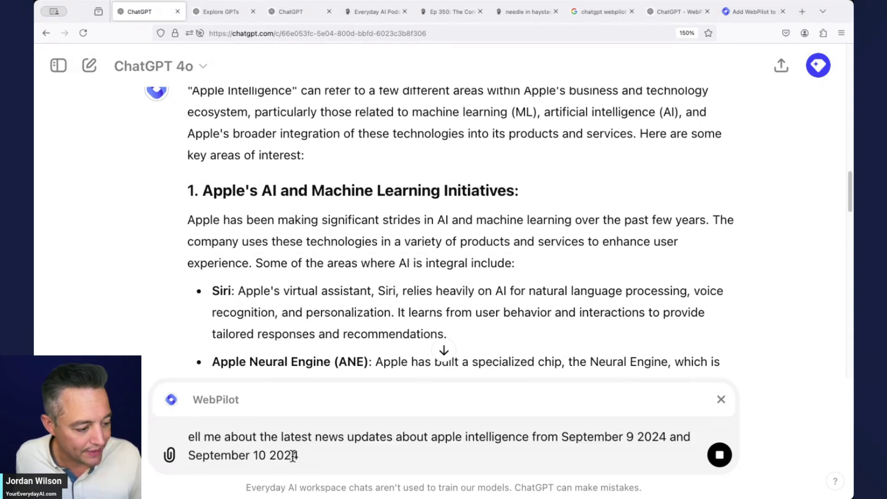
{"action": "left_click", "coordinate": [188, 436]}
{"action": "type", "text": "t"}
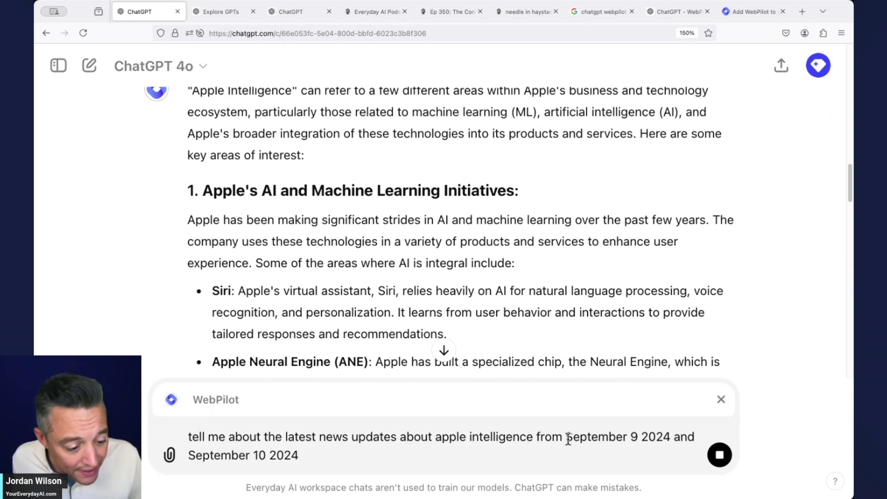
{"action": "left_click_drag", "start_coordinate": [566, 438], "coordinate": [659, 457]}
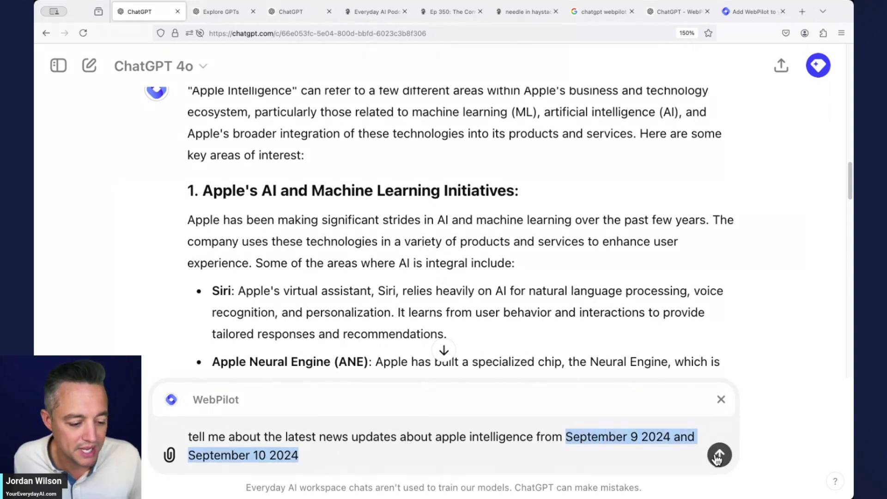
{"action": "left_click", "coordinate": [719, 456]}
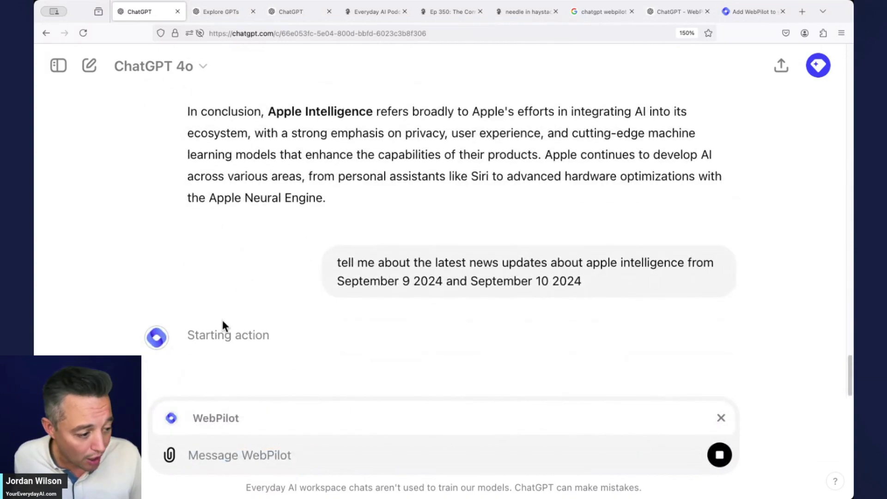
Expand the details of the request shared with gpts.webpilot.ai and read through the Apple Intelligence news answer
{"action": "left_click", "coordinate": [343, 341]}
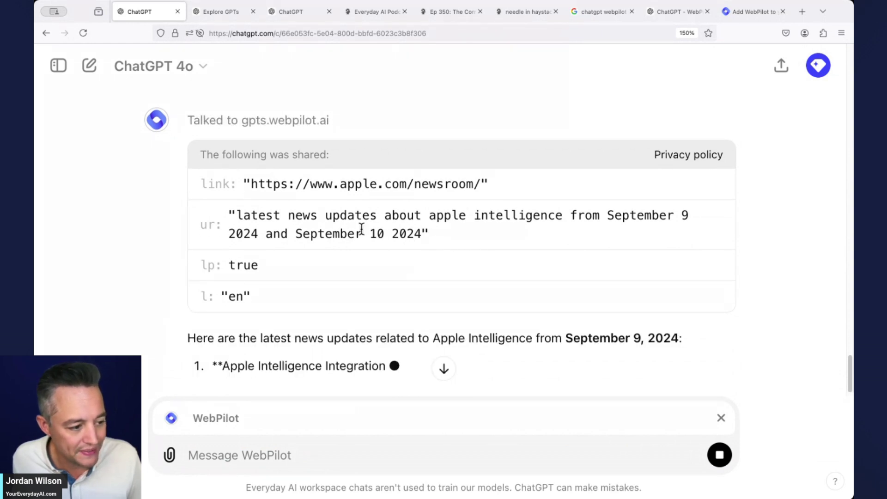
{"action": "scroll", "coordinate": [356, 270], "scroll_direction": "down", "scroll_amount": 2}
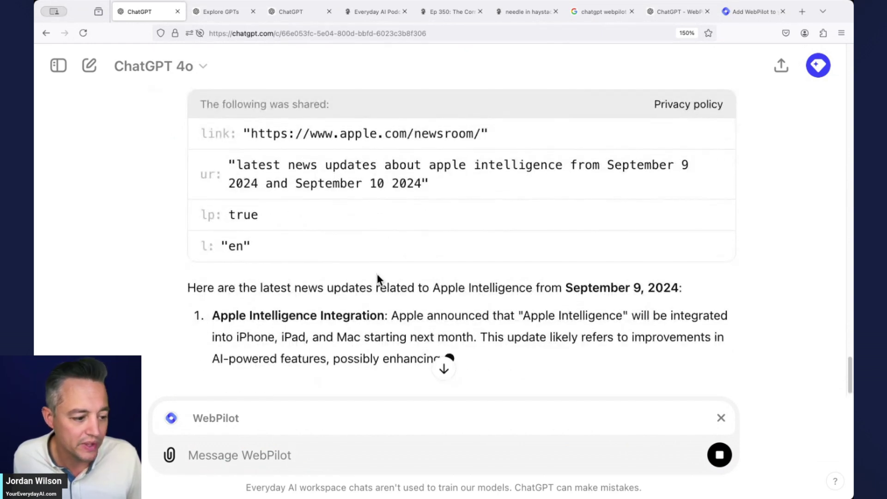
{"action": "scroll", "coordinate": [436, 306], "scroll_direction": "down", "scroll_amount": 2}
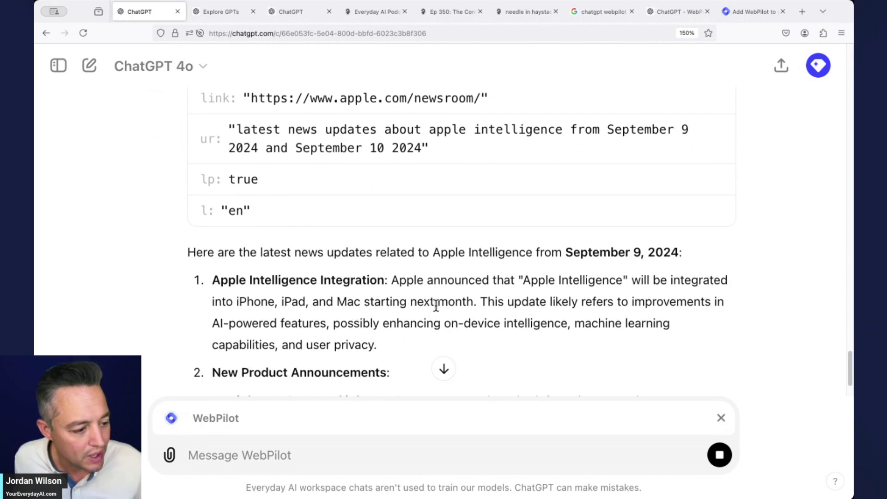
{"action": "scroll", "coordinate": [436, 305], "scroll_direction": "down", "scroll_amount": 5}
{"action": "scroll", "coordinate": [439, 273], "scroll_direction": "down", "scroll_amount": 2}
{"action": "scroll", "coordinate": [451, 250], "scroll_direction": "up", "scroll_amount": 3}
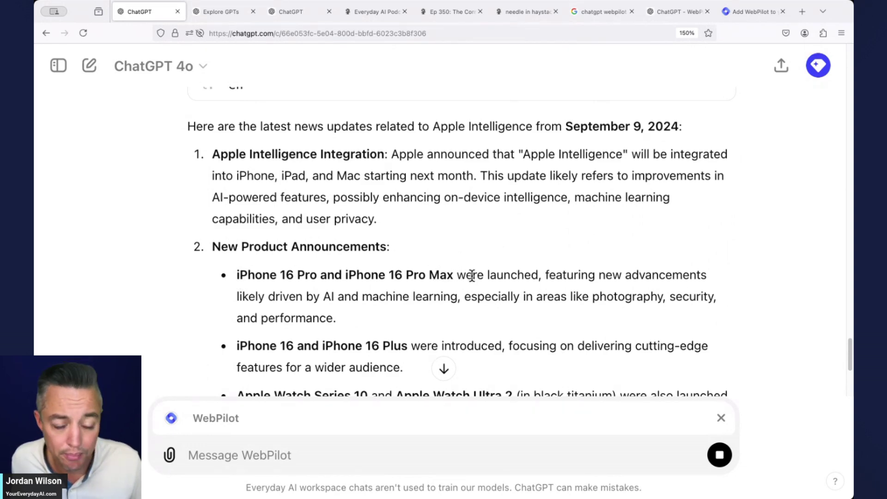
{"action": "scroll", "coordinate": [473, 281], "scroll_direction": "down", "scroll_amount": 3}
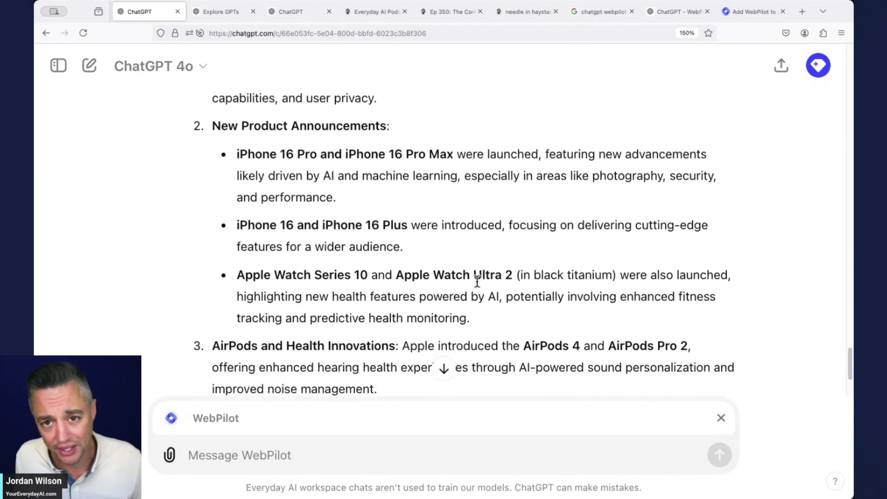
{"action": "scroll", "coordinate": [478, 279], "scroll_direction": "down", "scroll_amount": 4}
Highlight the youreverydayai.com address in the chat's first prompt and switch to the open Everyday AI homepage
{"action": "scroll", "coordinate": [488, 302], "scroll_direction": "up", "scroll_amount": 20}
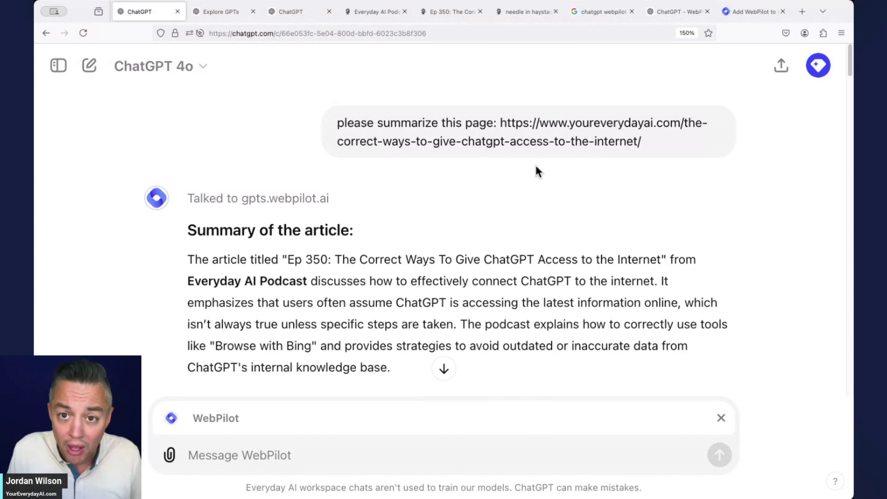
{"action": "left_click_drag", "start_coordinate": [658, 140], "coordinate": [504, 124]}
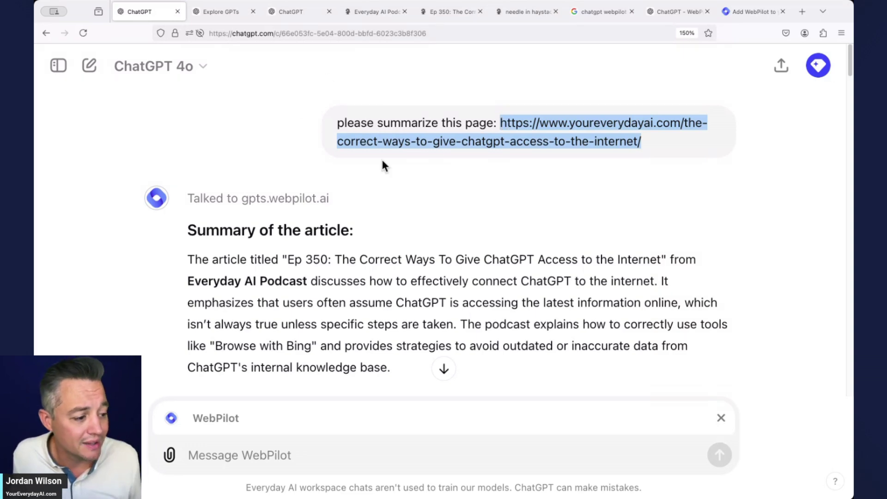
{"action": "left_click", "coordinate": [384, 17]}
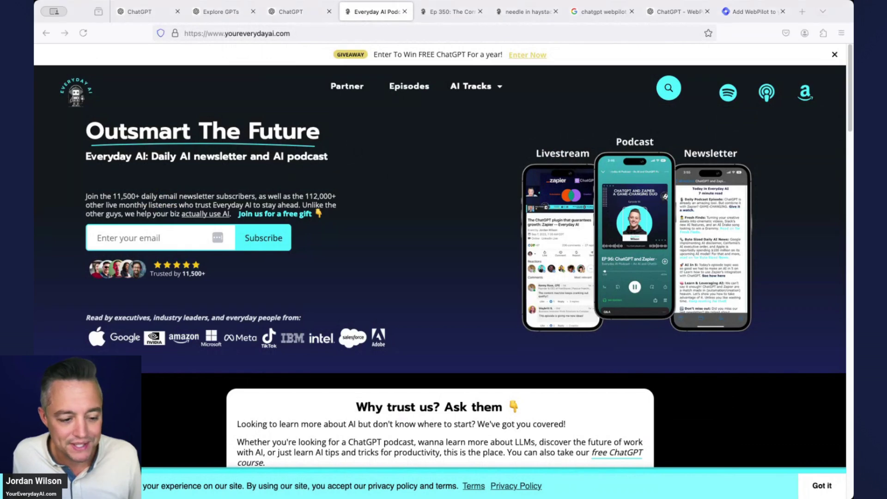